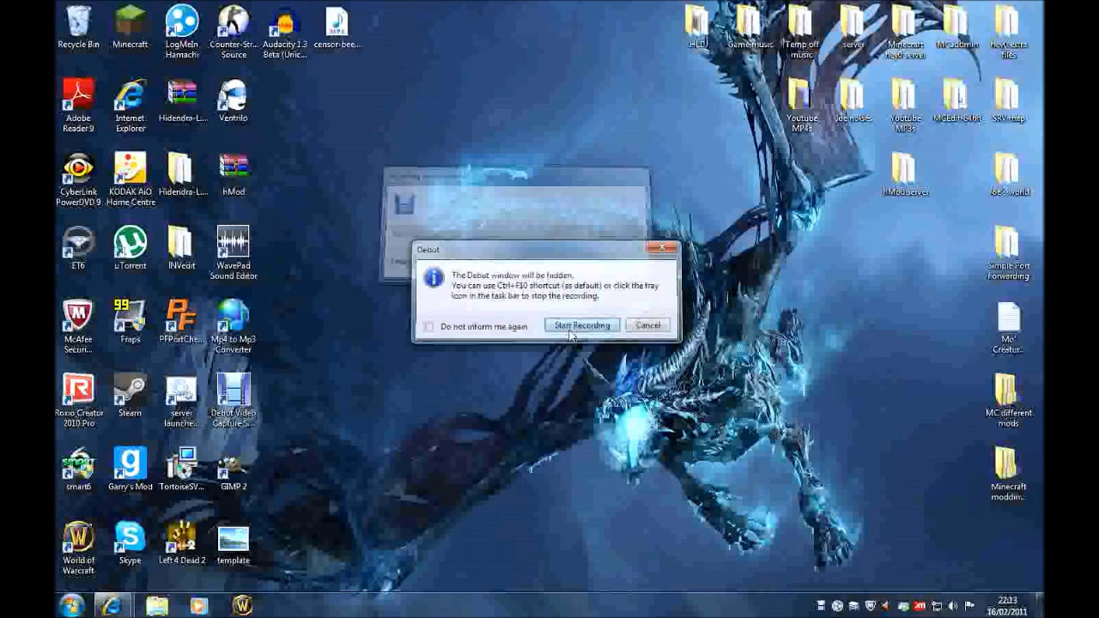
Open and close a Libraries window, then restore Internet Explorer on the RARLAB WinRAR beta page
left_click(571, 325)
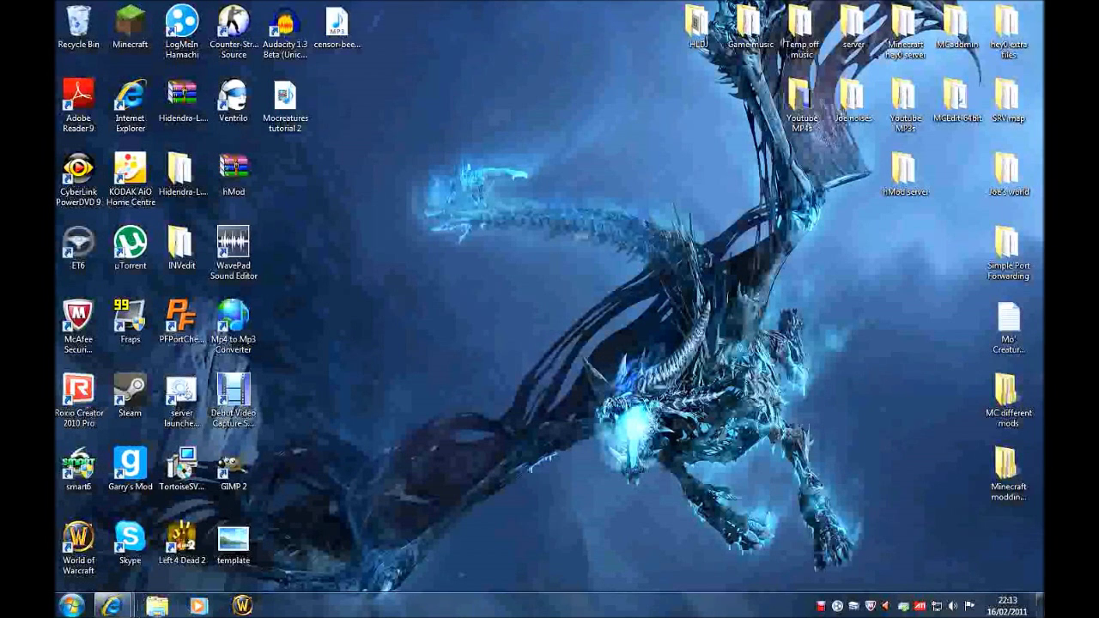
mouse_move(112, 605)
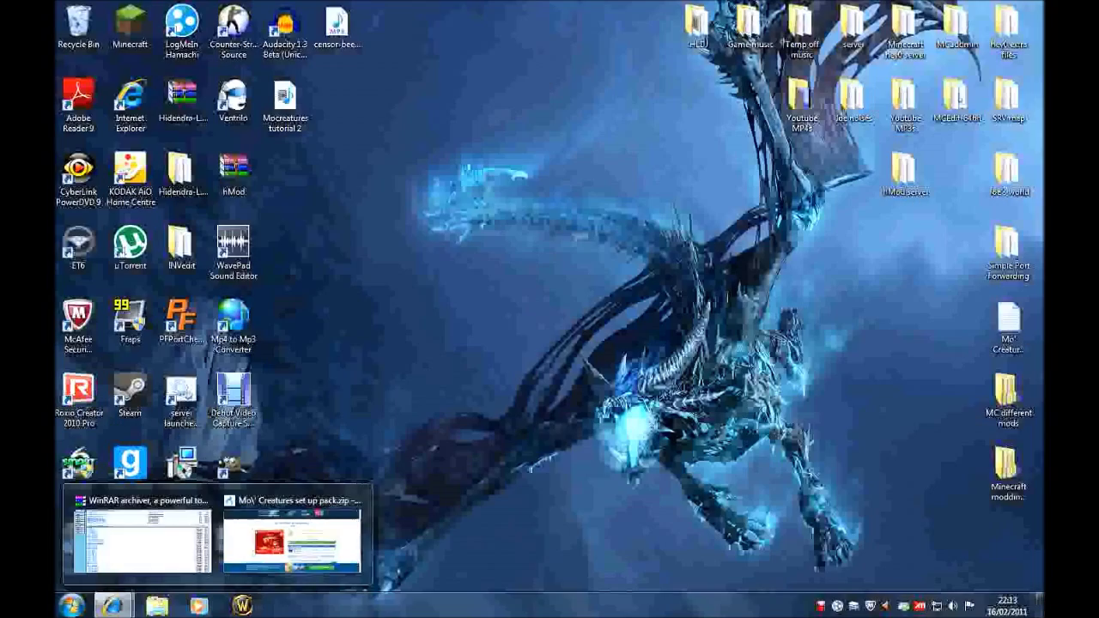
left_click(156, 605)
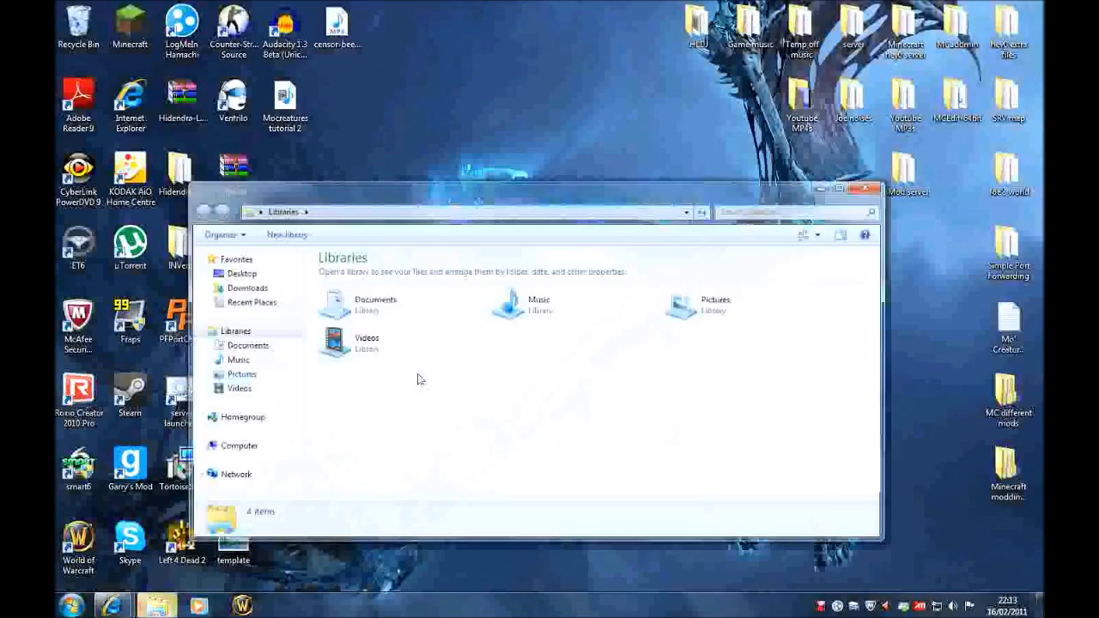
left_click(156, 606)
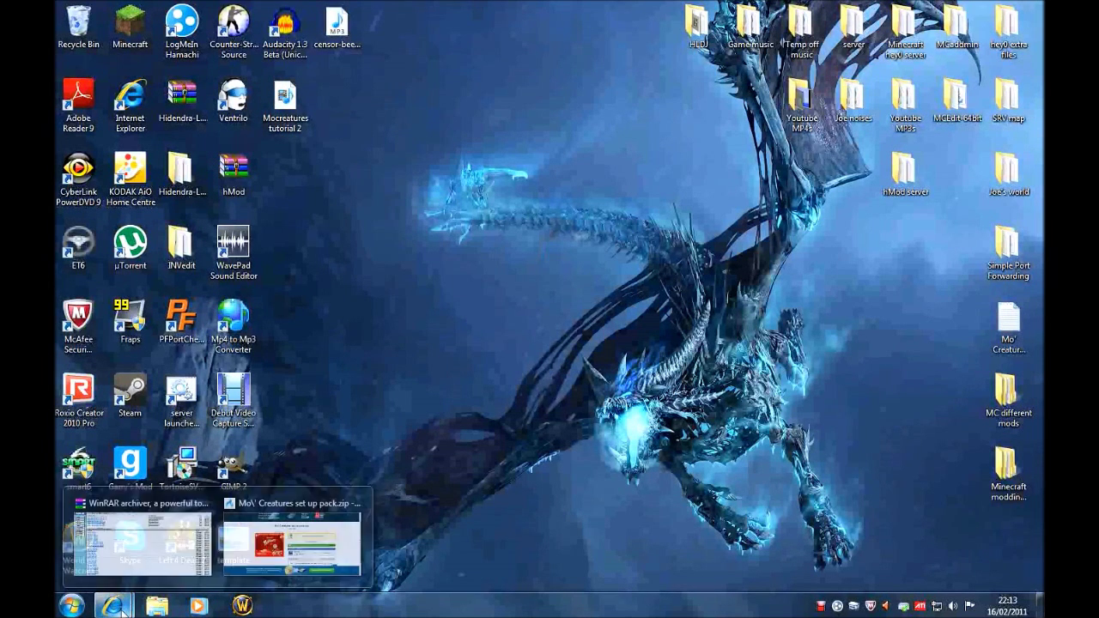
left_click(112, 606)
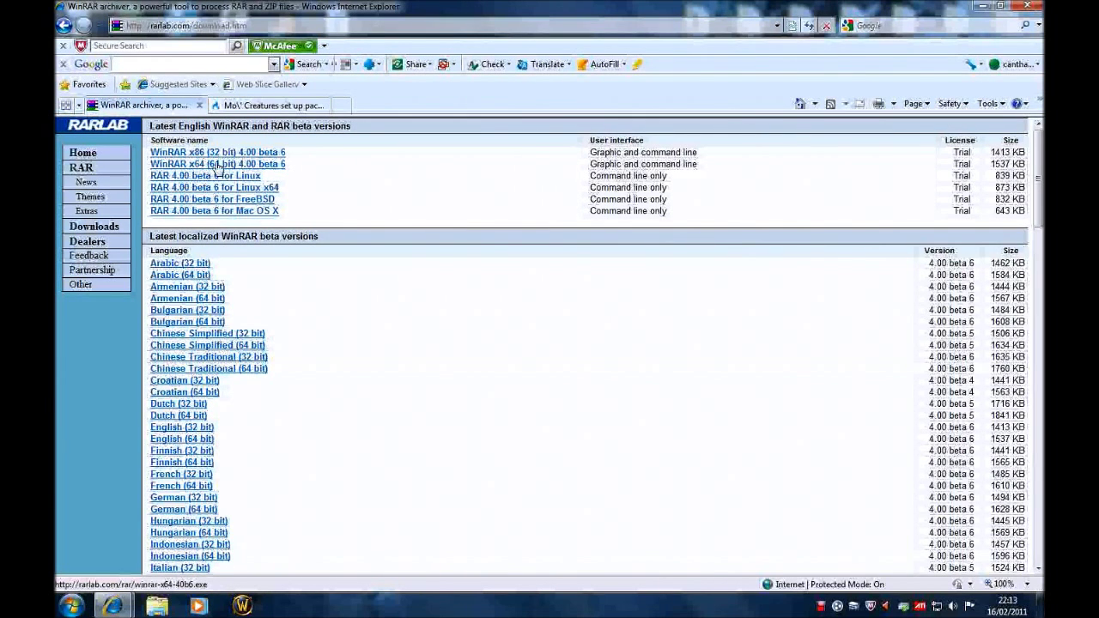
Download the WinRAR 4.00 beta 6 installer from the Latest English beta versions table
left_click(277, 152)
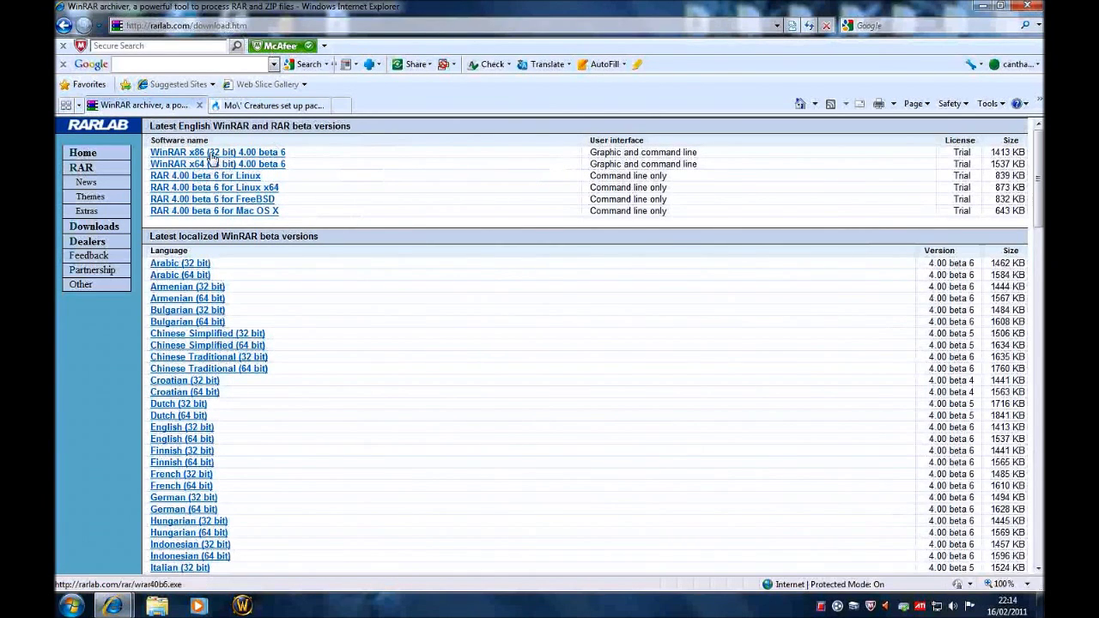
left_click(71, 606)
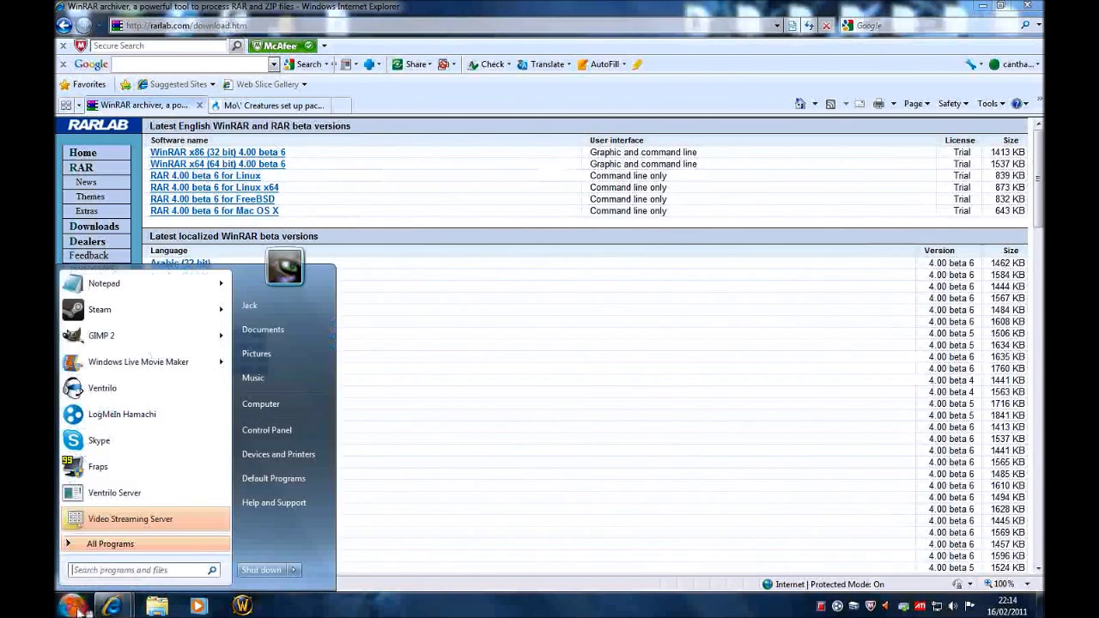
left_click(251, 431)
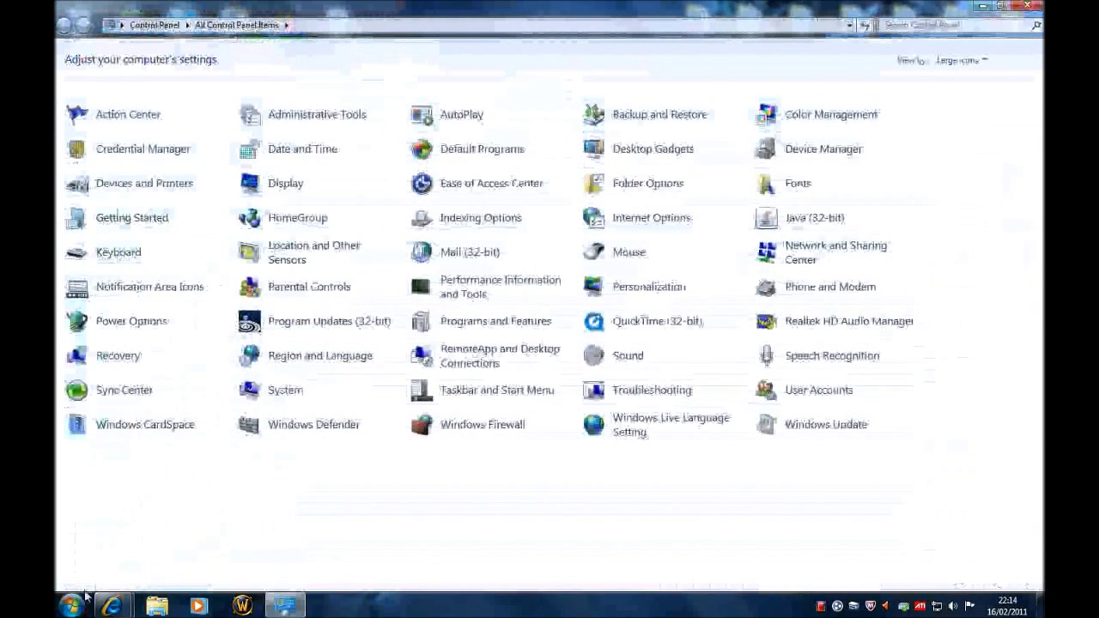
key("super")
left_click(454, 473)
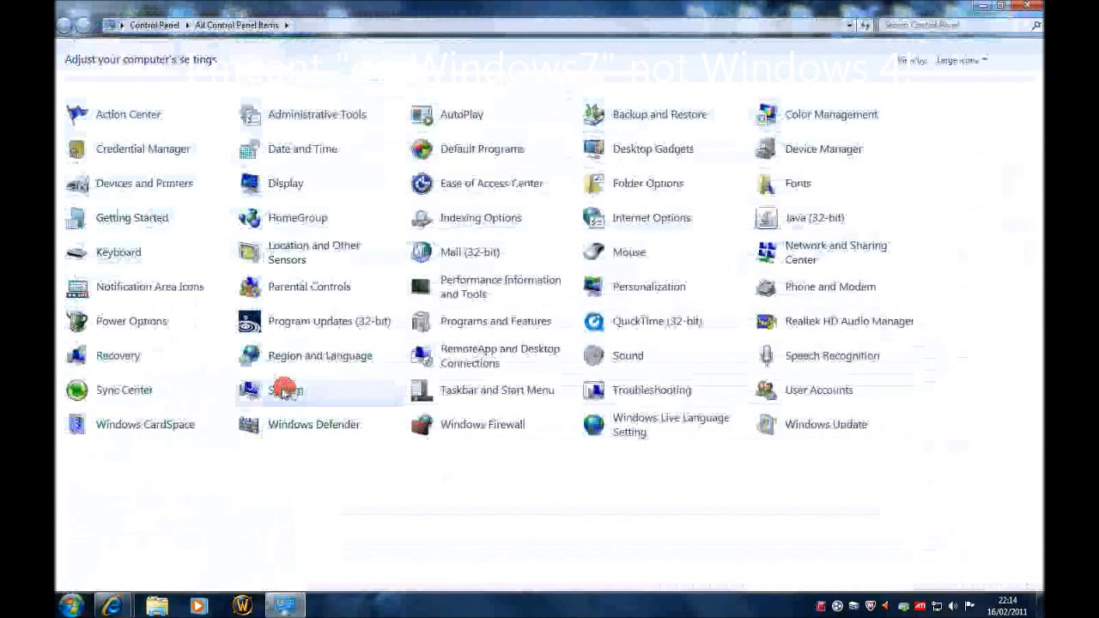
left_click(286, 393)
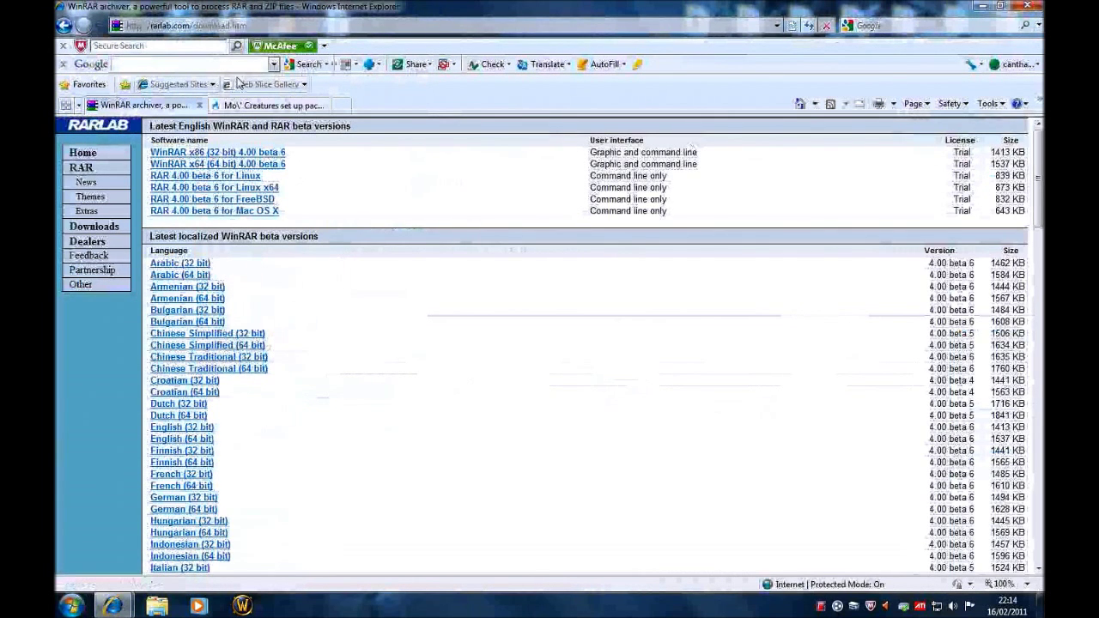
Close the WinRAR tab, save Creatures_set_up_pack.zip from MediaFire, then minimize the browser
left_click(201, 106)
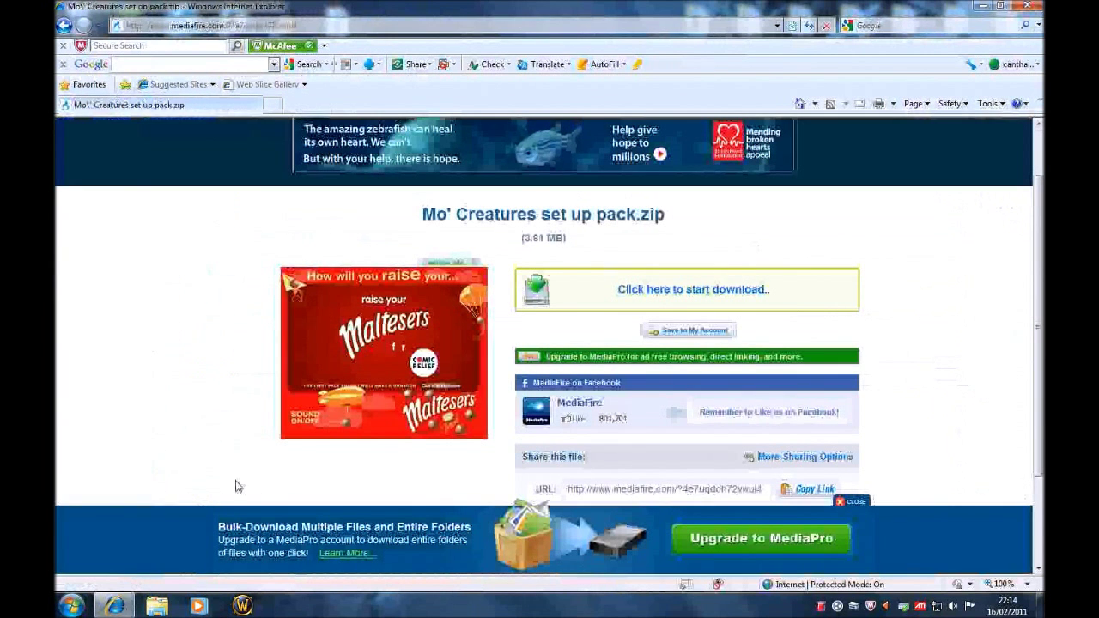
left_click(723, 296)
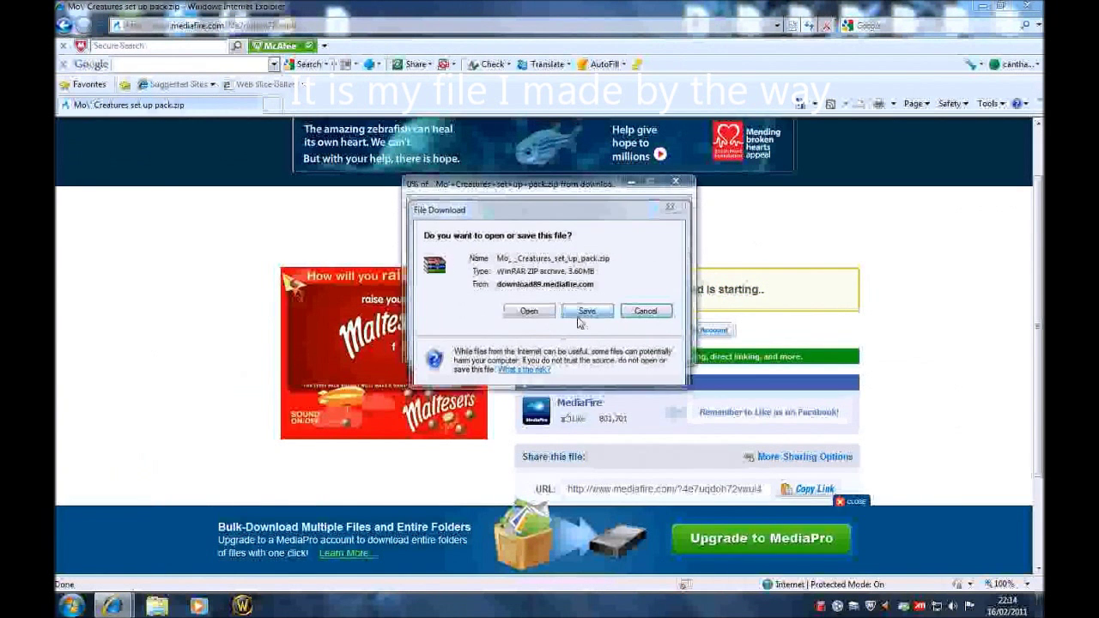
left_click(586, 312)
left_click(780, 501)
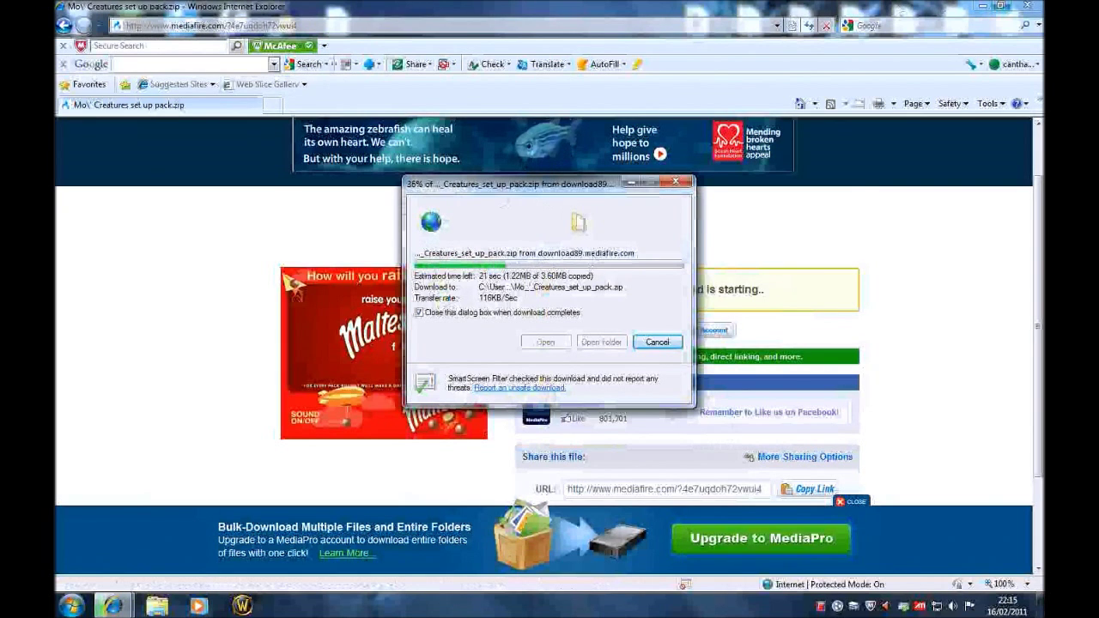
left_click_drag(421, 184, 444, 190)
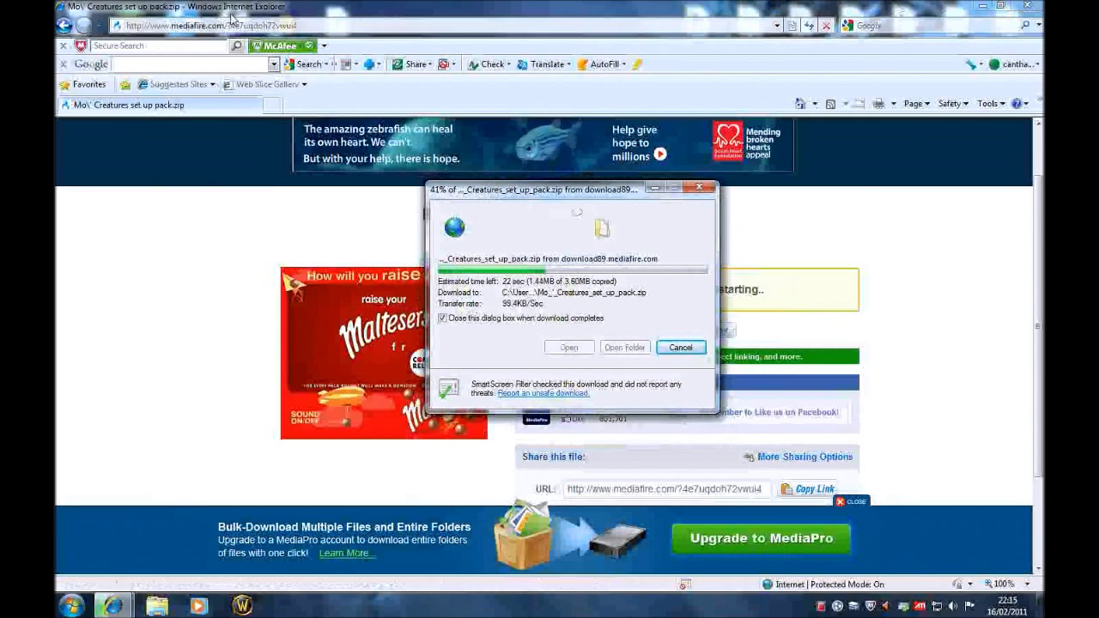
left_click(982, 6)
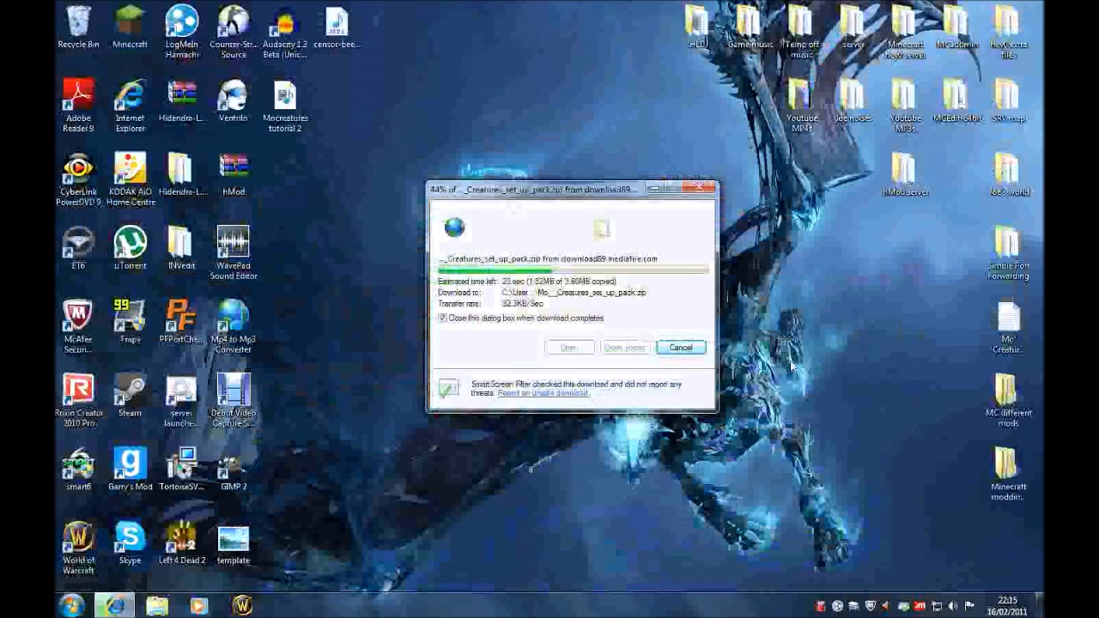
Open MC different mods, view the ModLoader, Mo'Creatures, GuiAPI and AudioMod archive details, then close it
double_click(1010, 397)
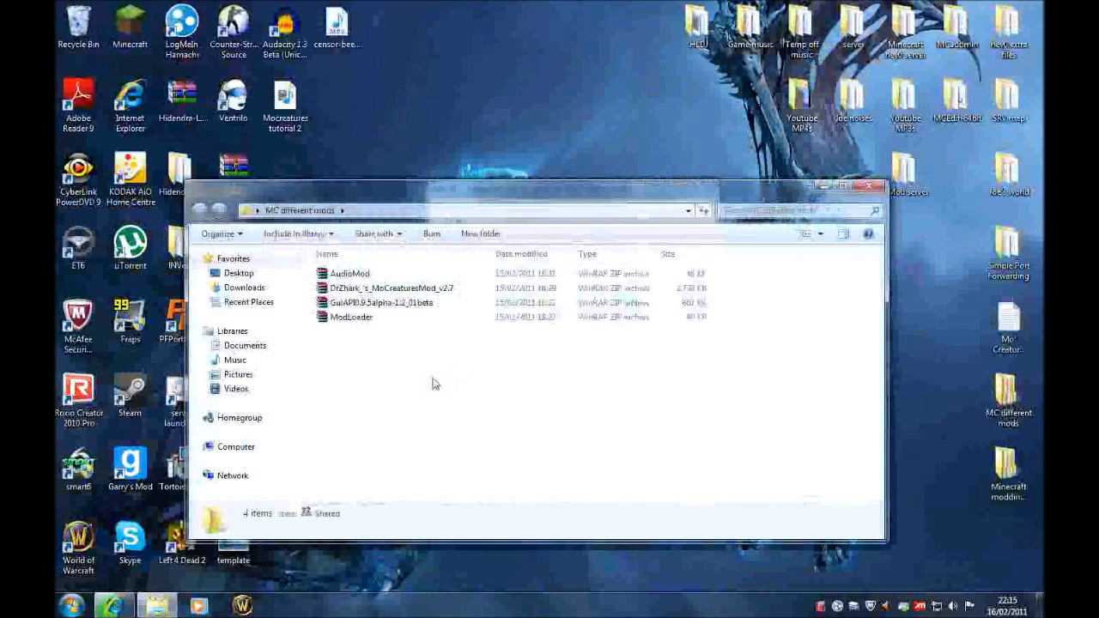
left_click_drag(425, 344, 403, 268)
left_click(373, 351)
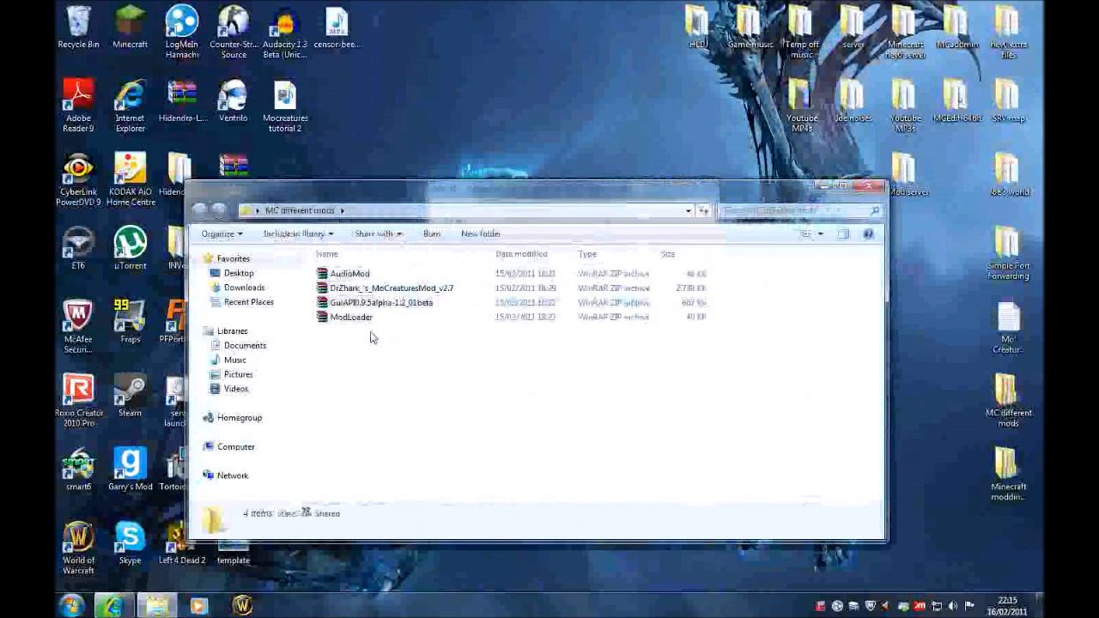
left_click_drag(439, 224, 539, 270)
left_click(459, 367)
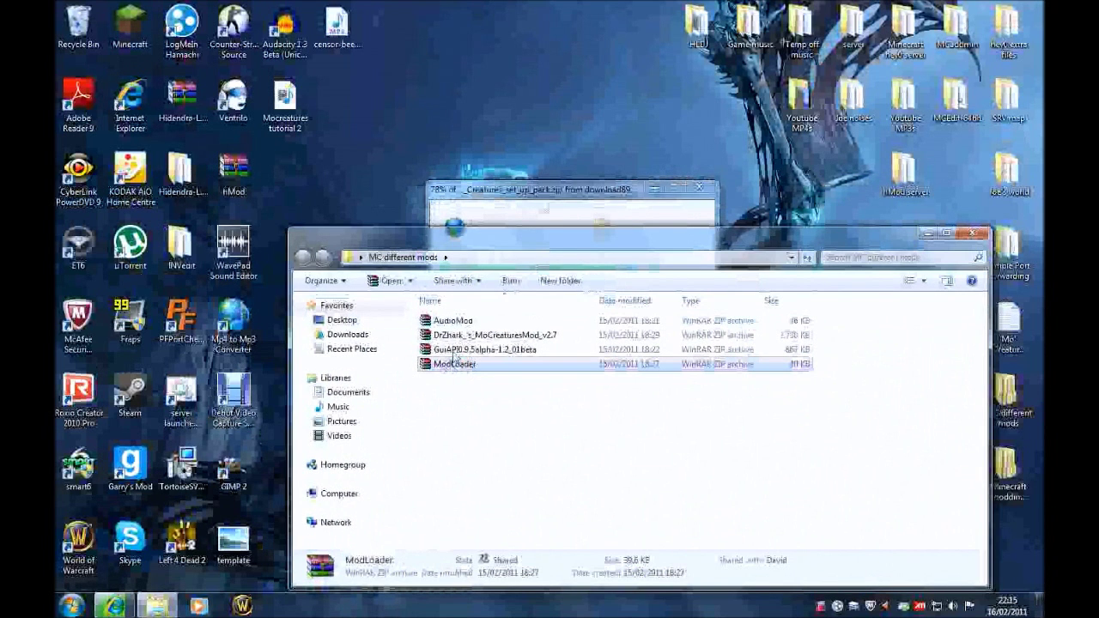
left_click(469, 336)
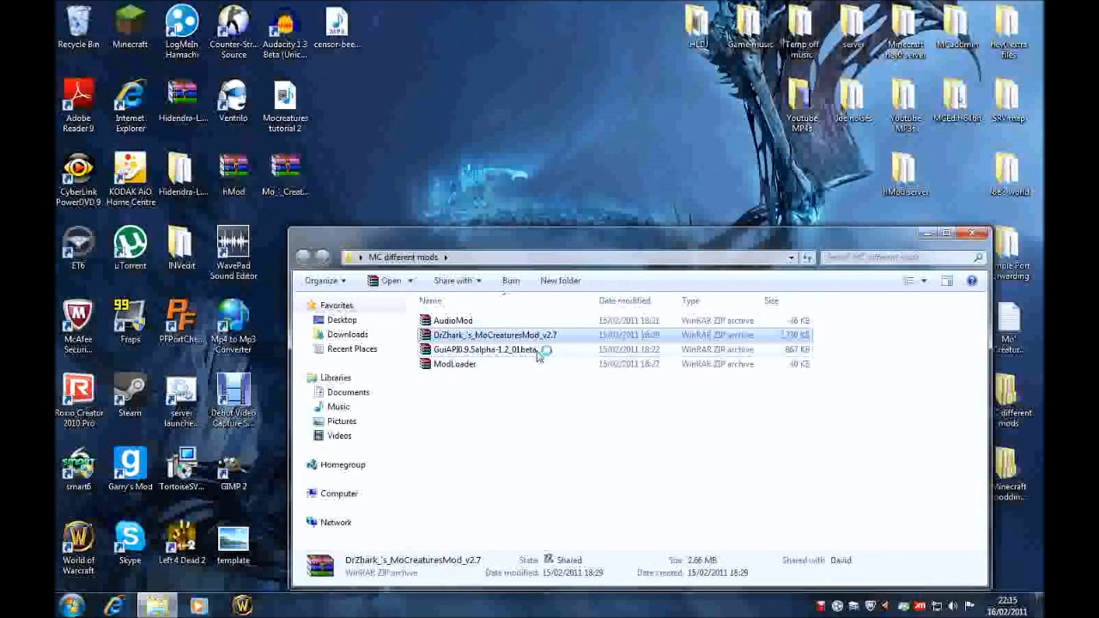
left_click(474, 352)
left_click(463, 365)
left_click(450, 321)
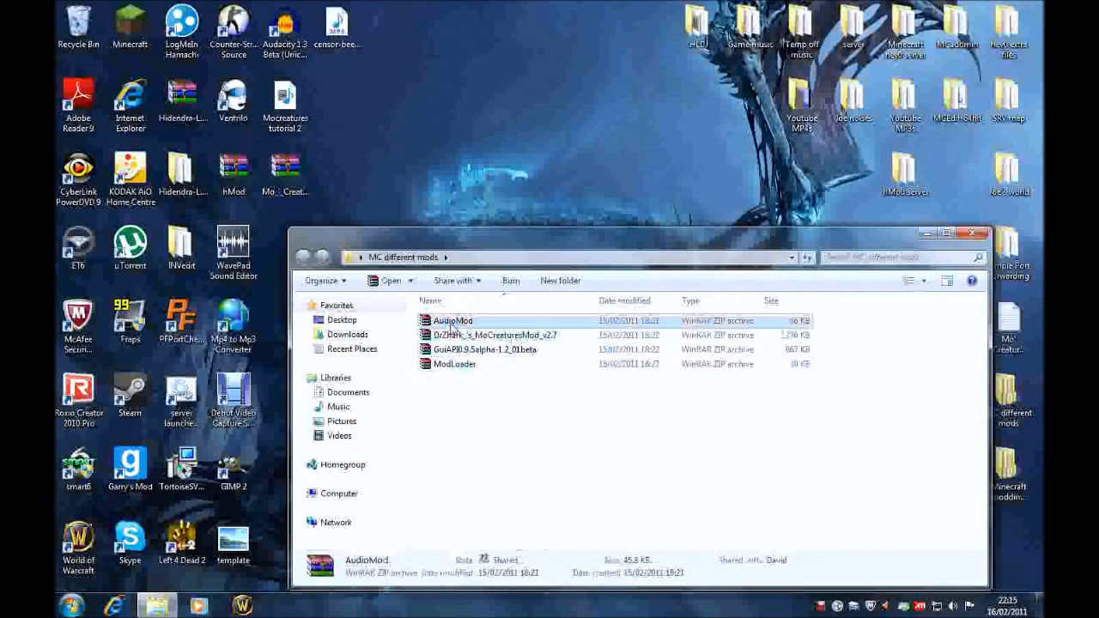
left_click(969, 235)
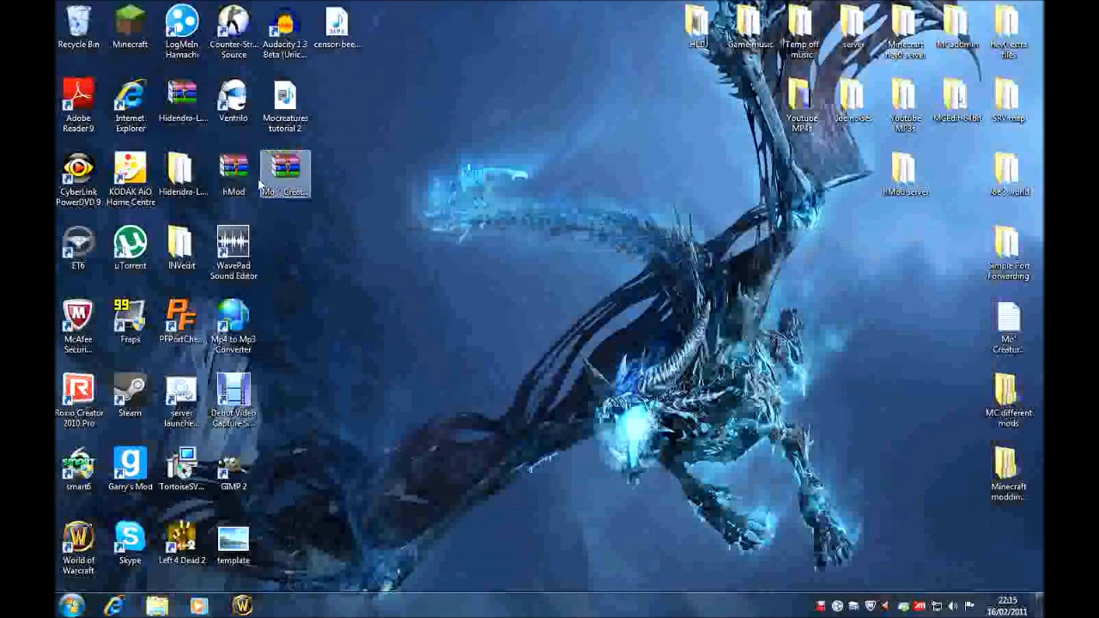
left_click(285, 176)
Extract the Mo' Creatures zip onto the desktop with Extract Here and delete the original zip
right_click(294, 176)
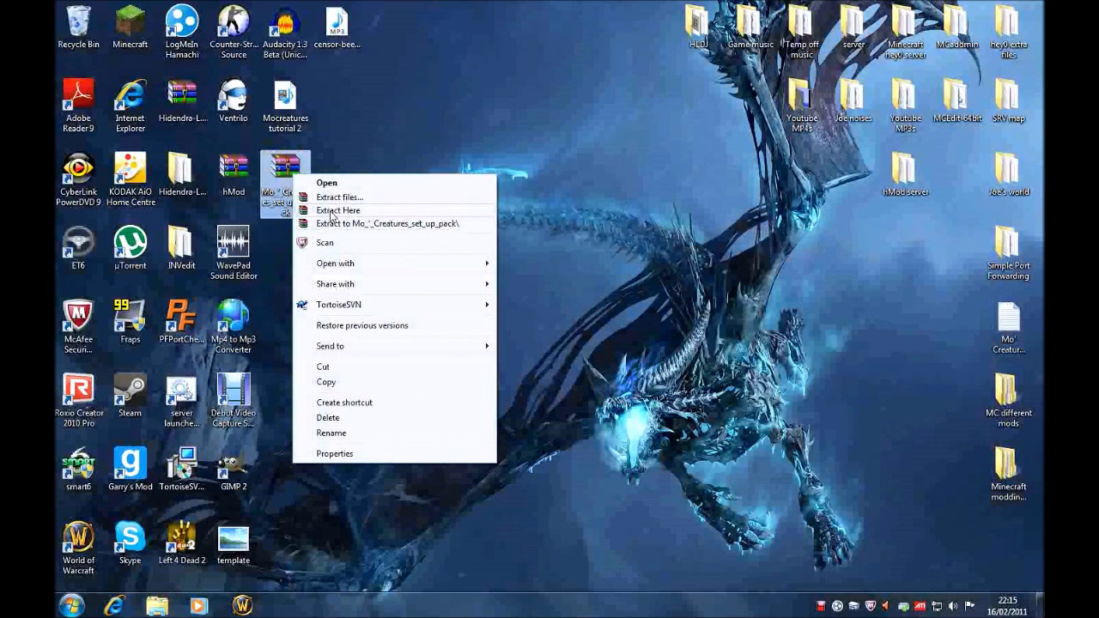
left_click(334, 211)
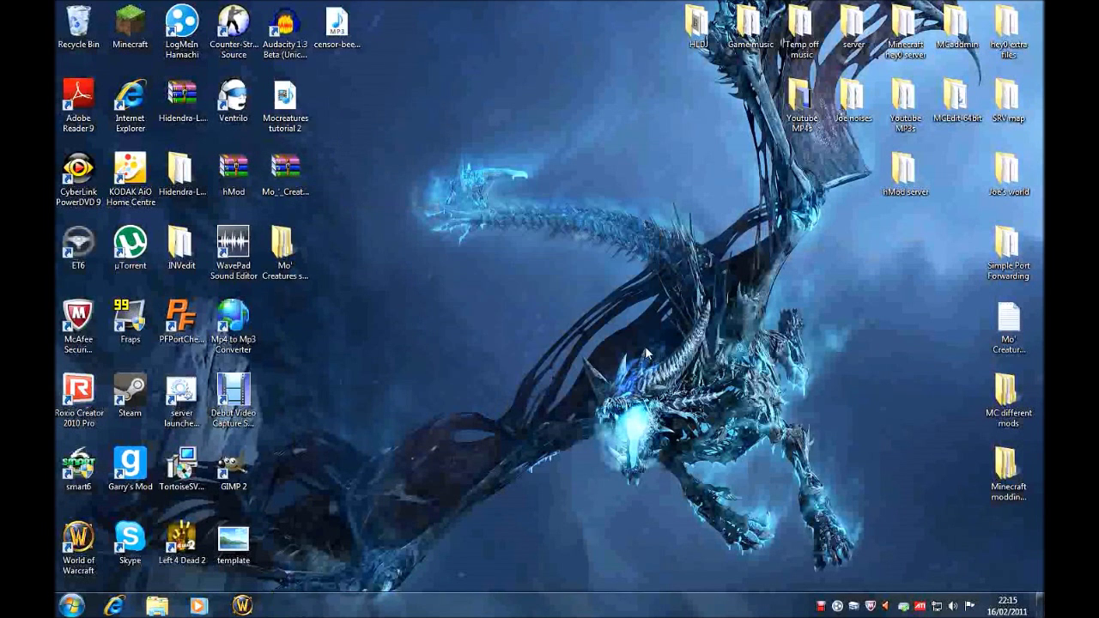
left_click(266, 241)
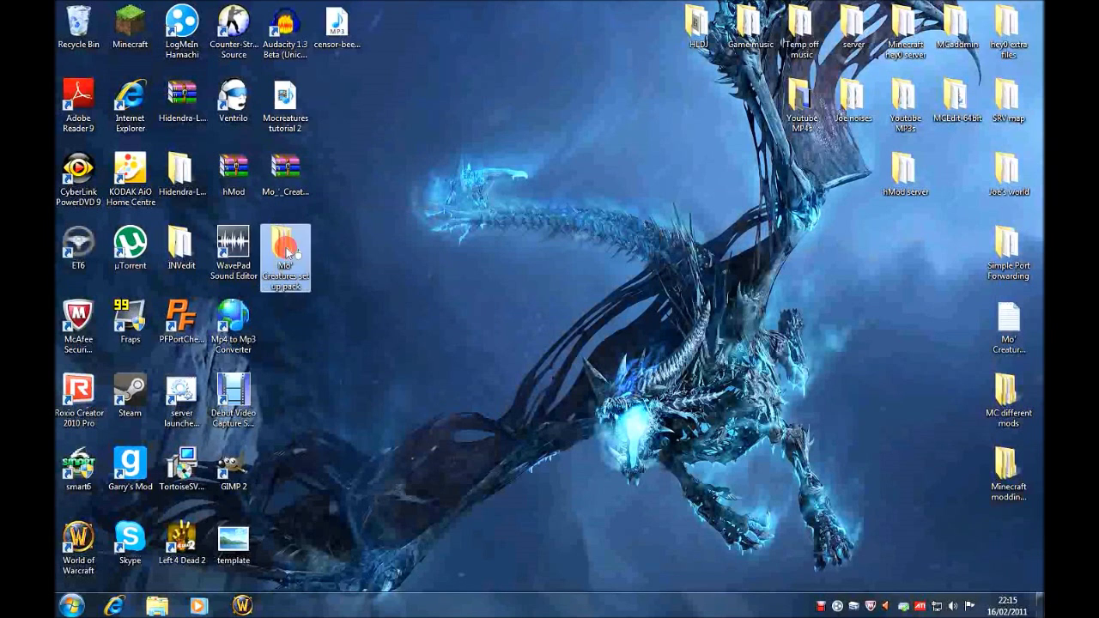
left_click(285, 171)
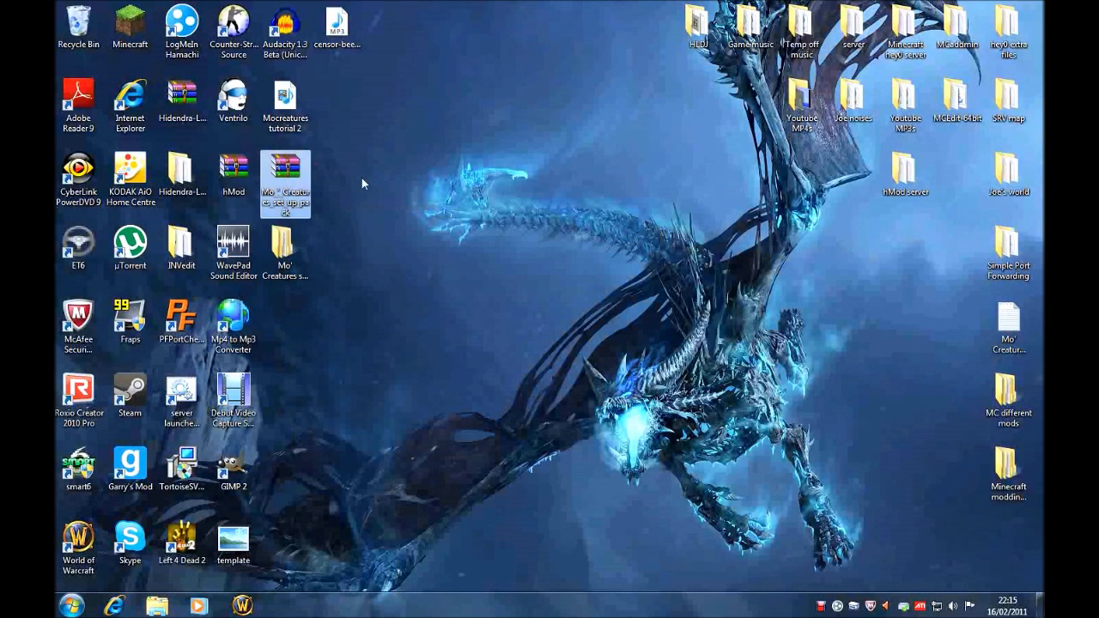
key("Delete")
key("Return")
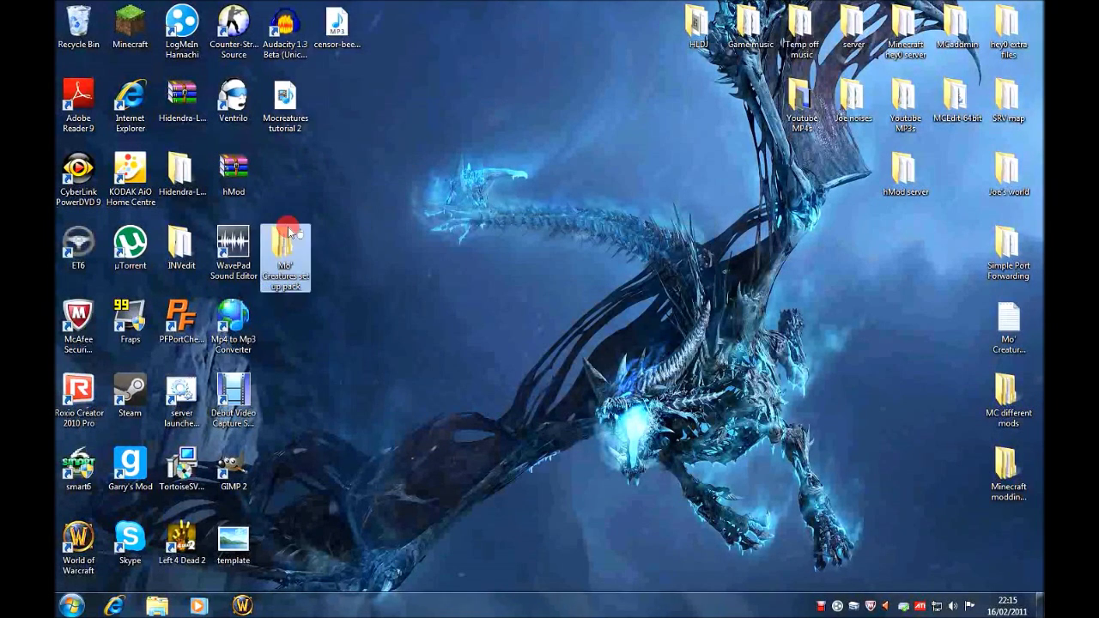
Open the extracted Mo' Creatures set up pack folder showing its three subfolders
left_click_drag(284, 247, 299, 183)
double_click(301, 185)
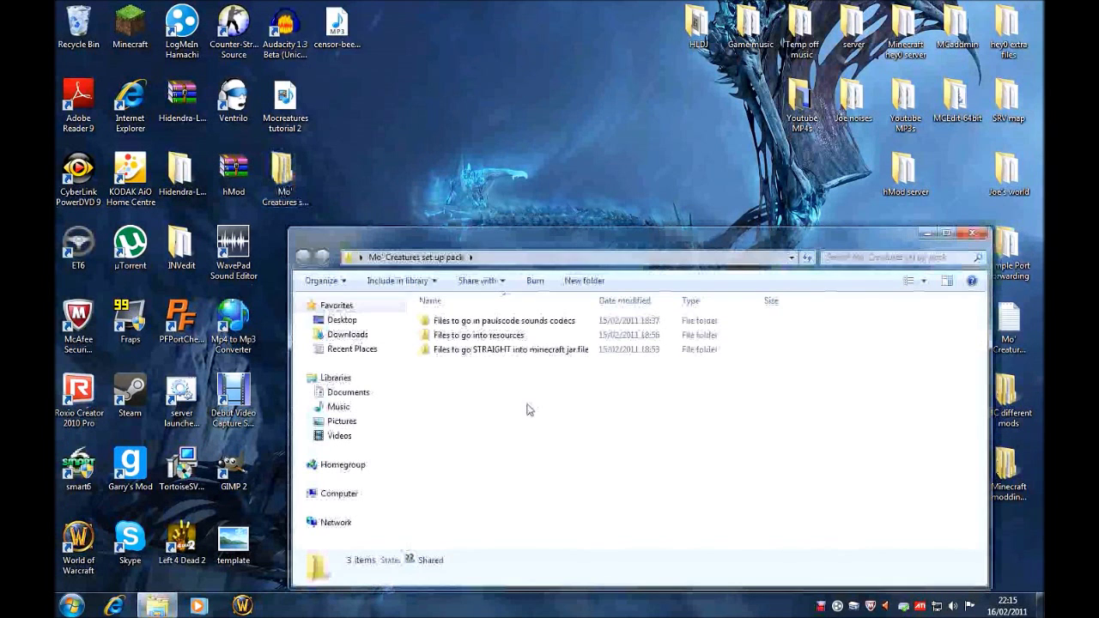
left_click_drag(534, 341, 560, 403)
left_click(524, 393)
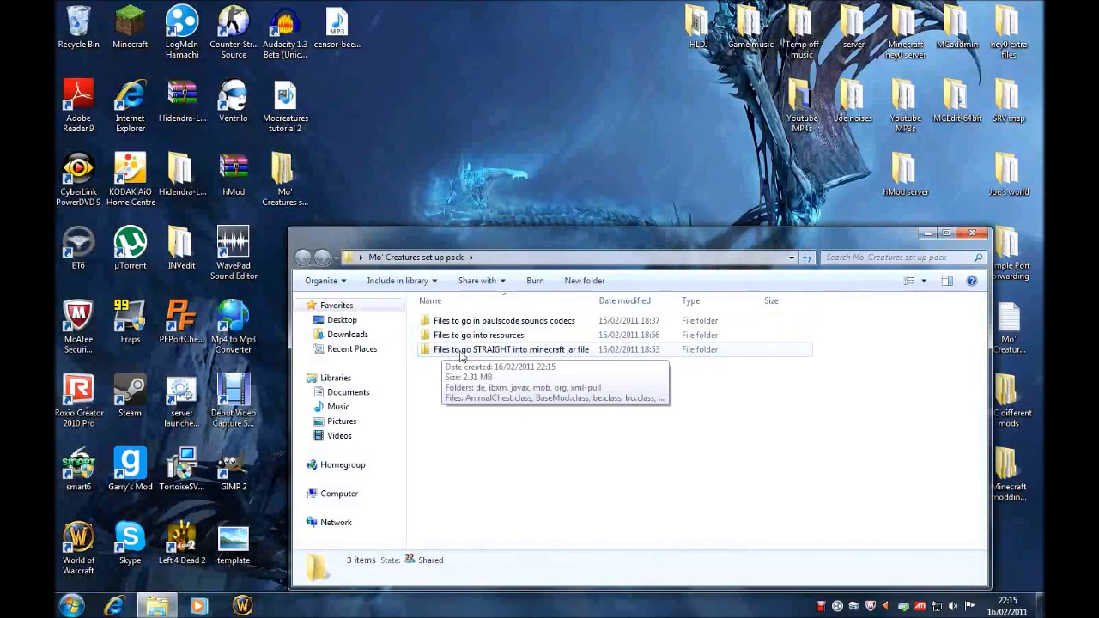
Launch Run from the Start search and open %appdata% to reach the Roaming folder
left_click(927, 234)
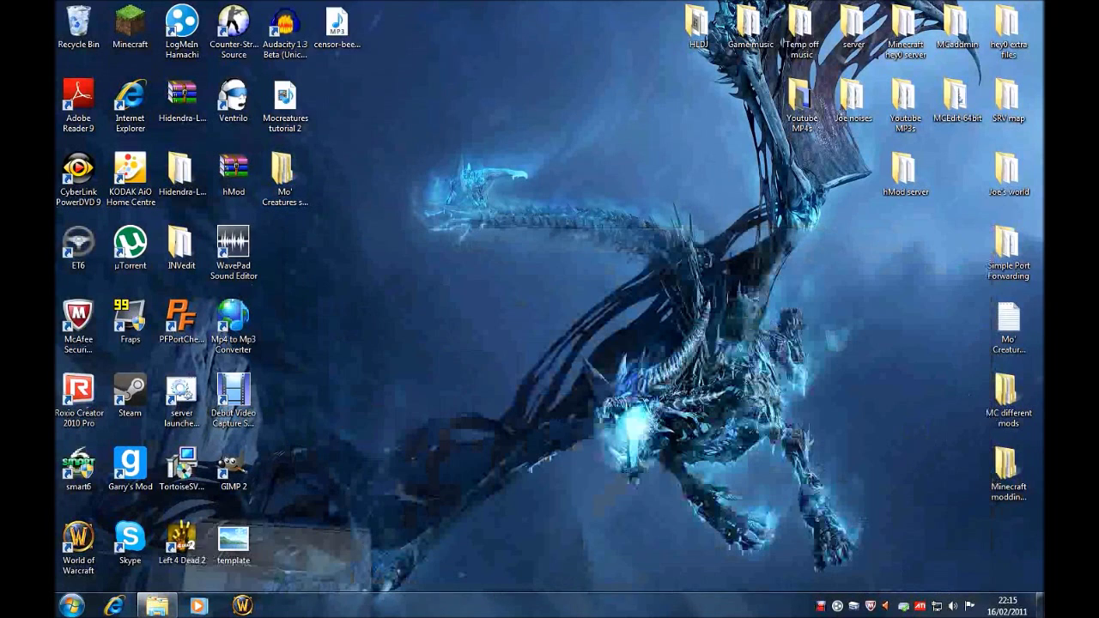
left_click(71, 606)
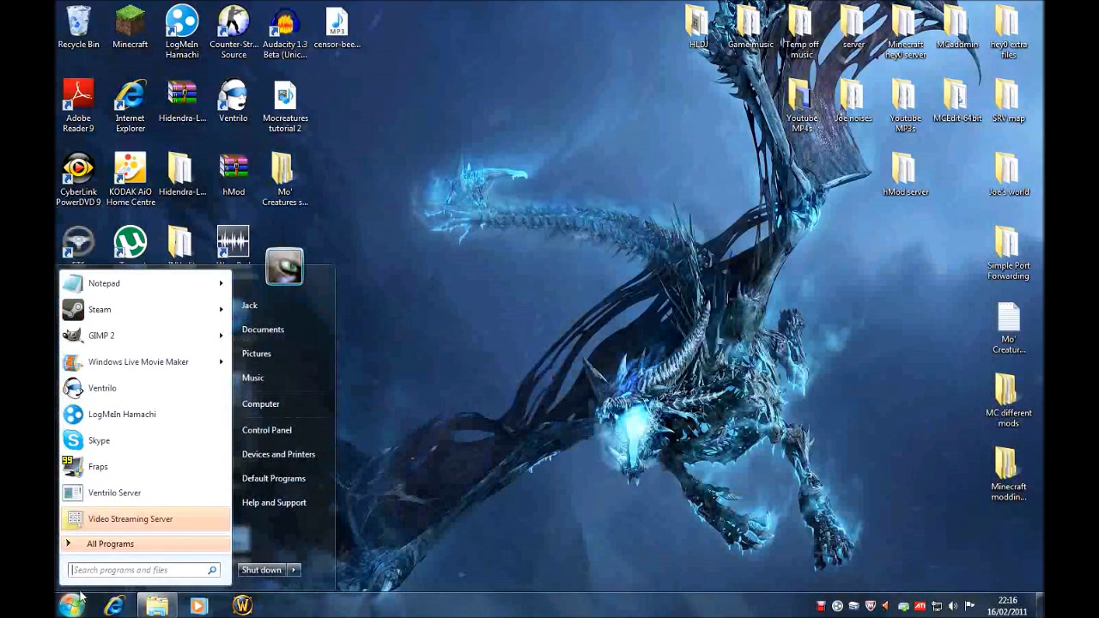
type("run")
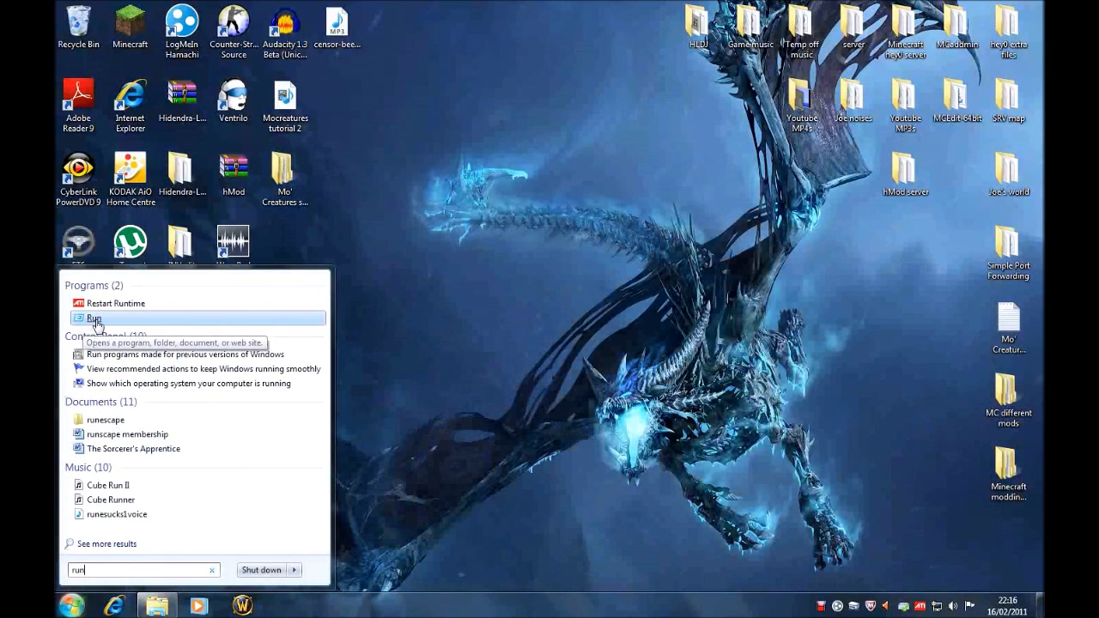
left_click(87, 319)
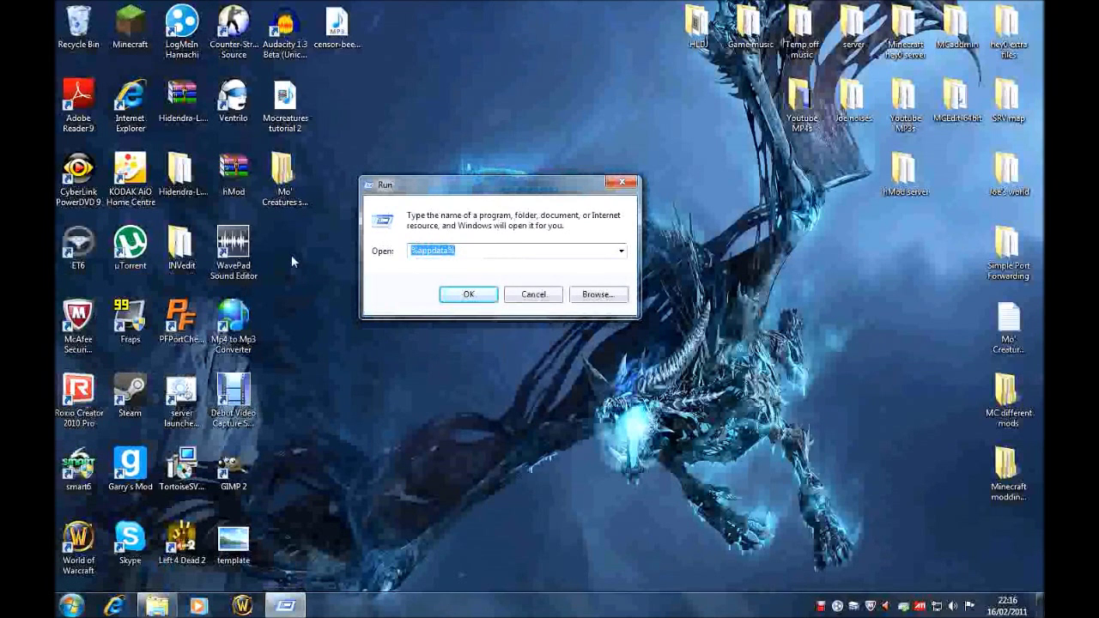
type("%a")
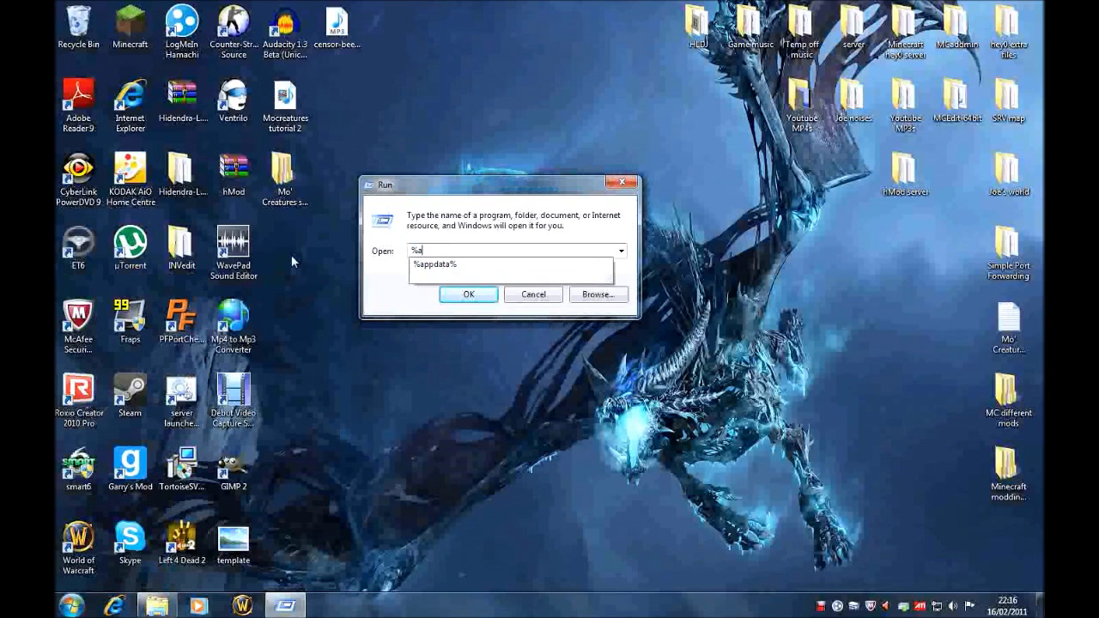
type("ppdata%")
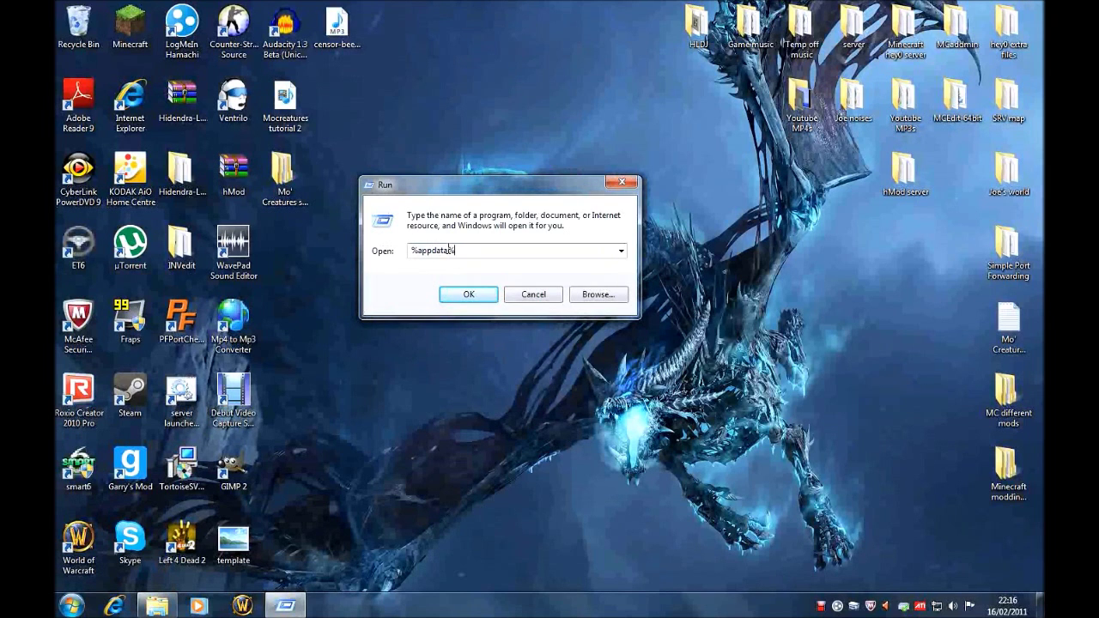
left_click(470, 294)
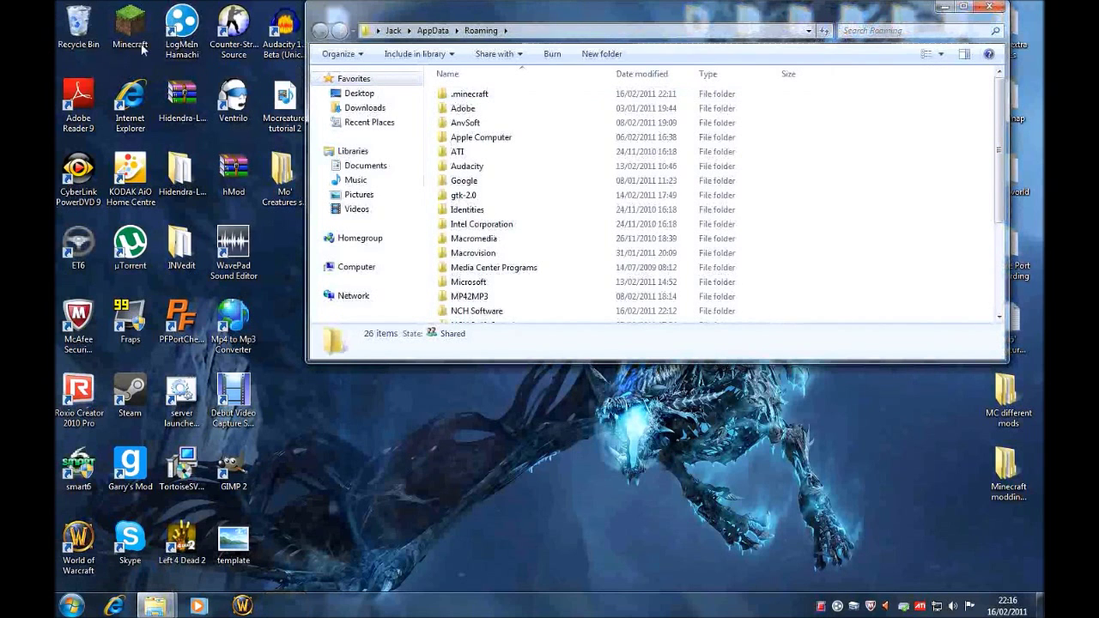
Open minecraft.jar from the .minecraft bin folder with the WinRAR archiver
double_click(491, 94)
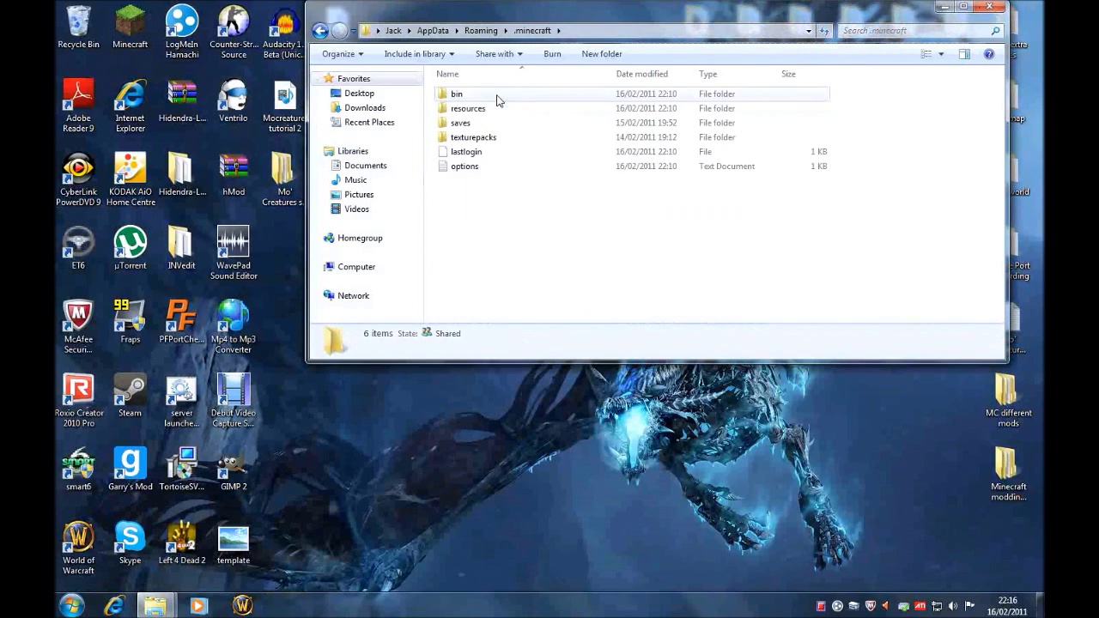
double_click(467, 97)
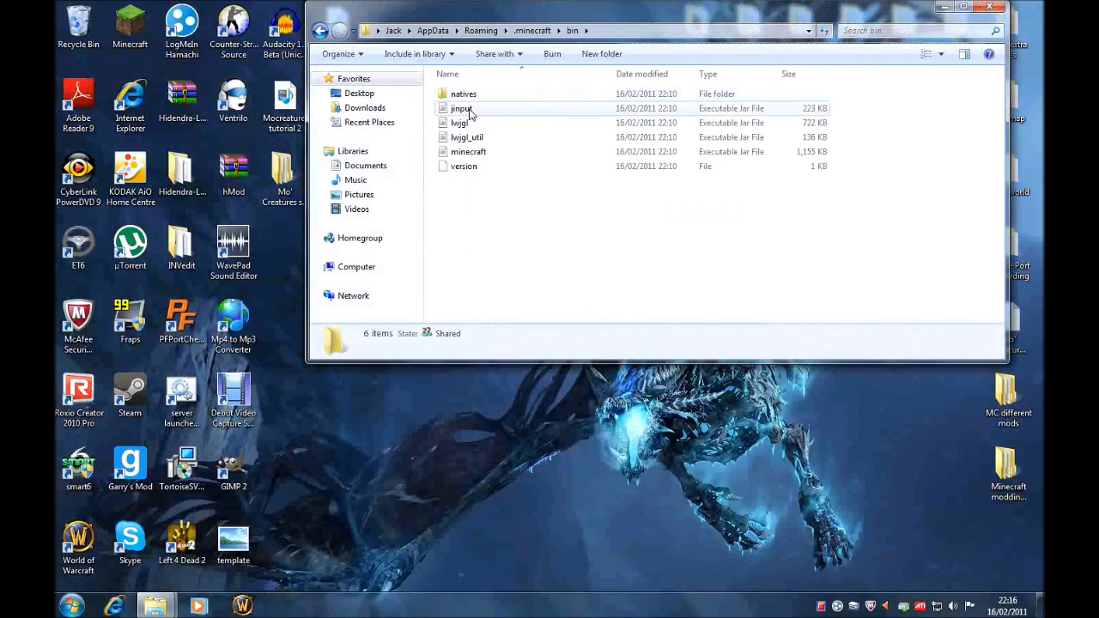
left_click(453, 152)
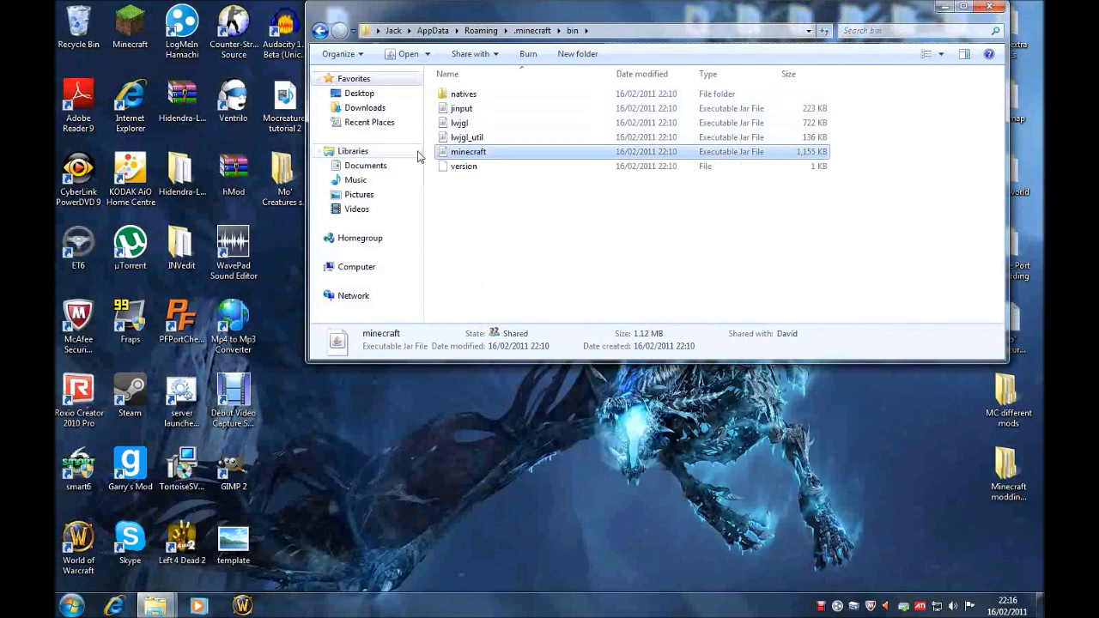
right_click(486, 155)
left_click(533, 206)
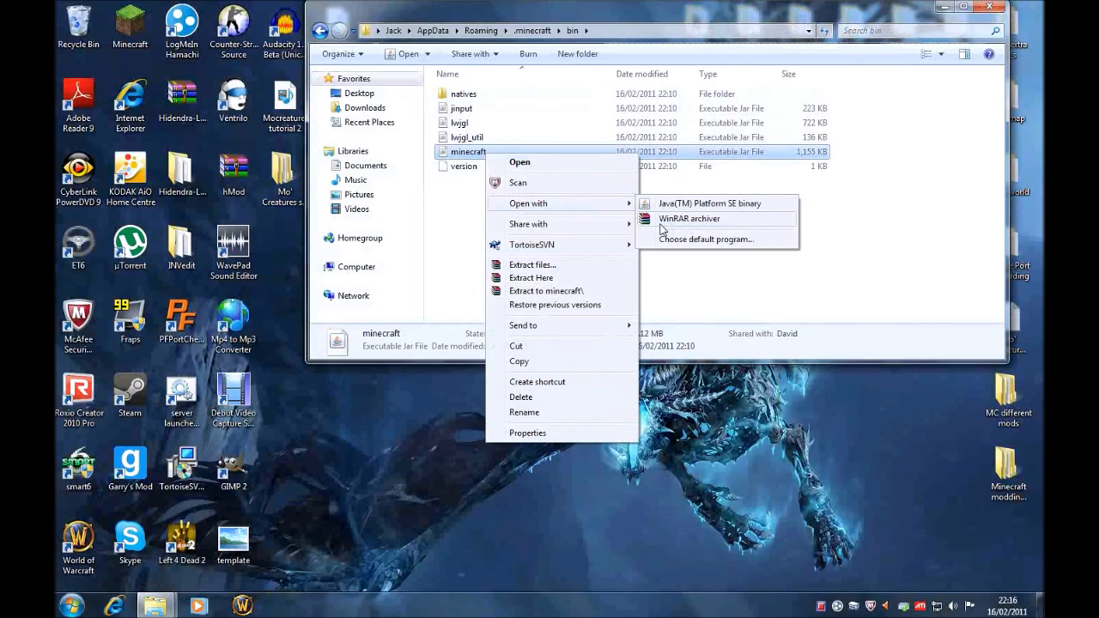
left_click(669, 218)
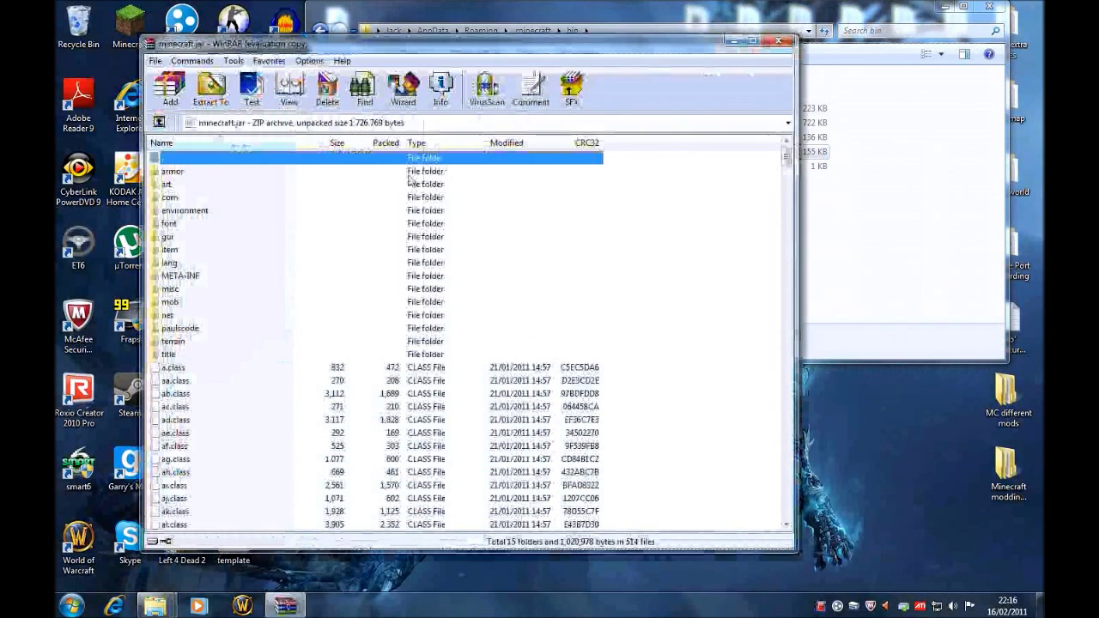
left_click_drag(327, 43, 438, 42)
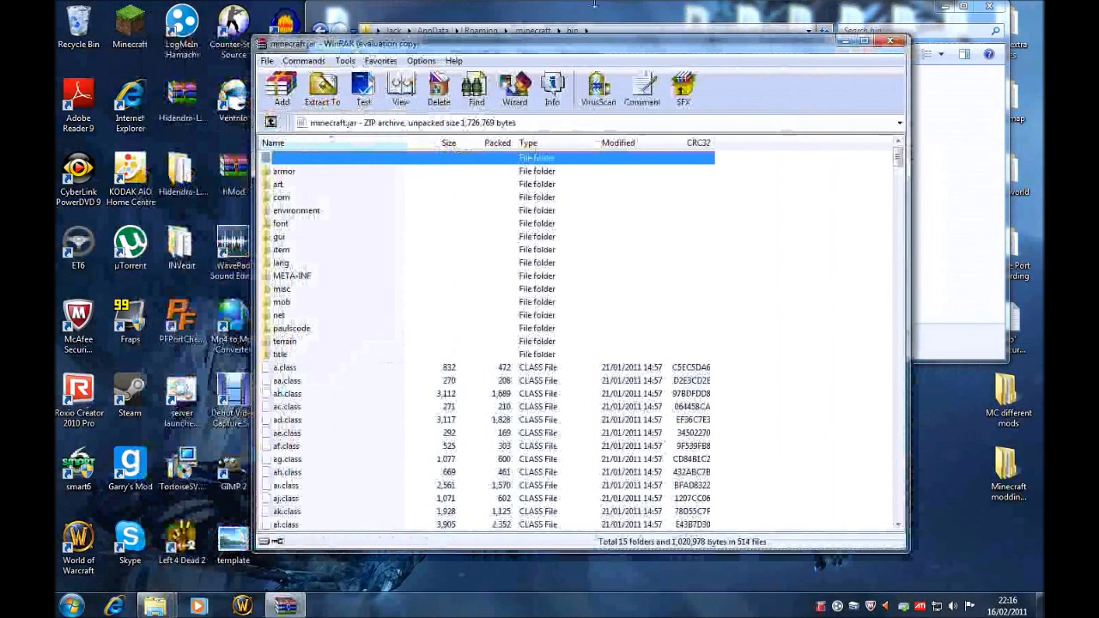
left_click(943, 12)
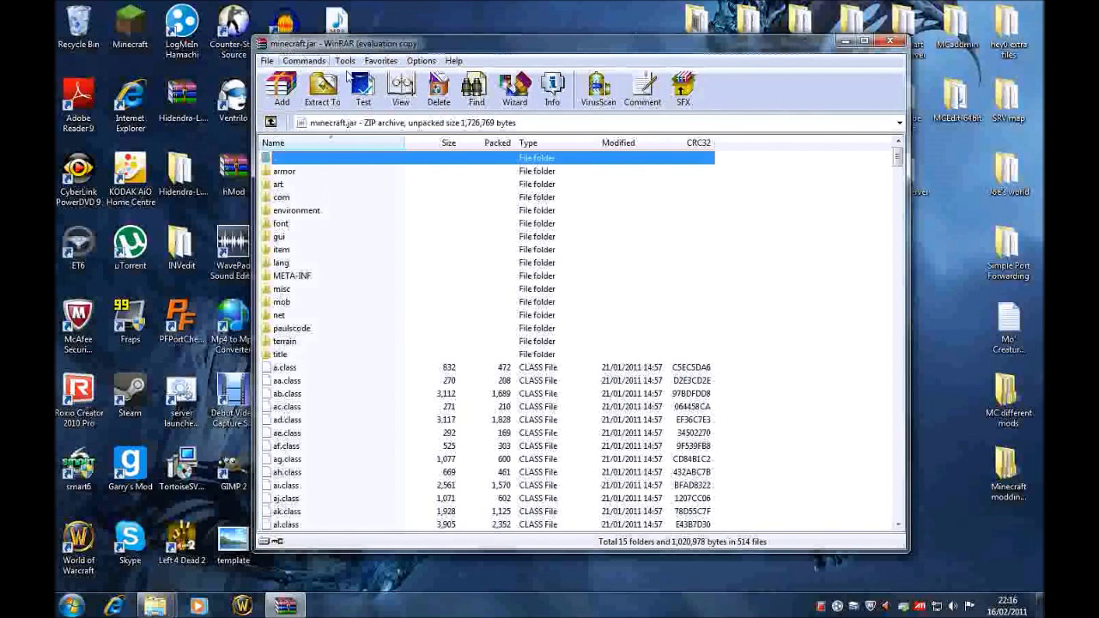
scroll(346, 306, "down", 7)
scroll(350, 299, "up", 7)
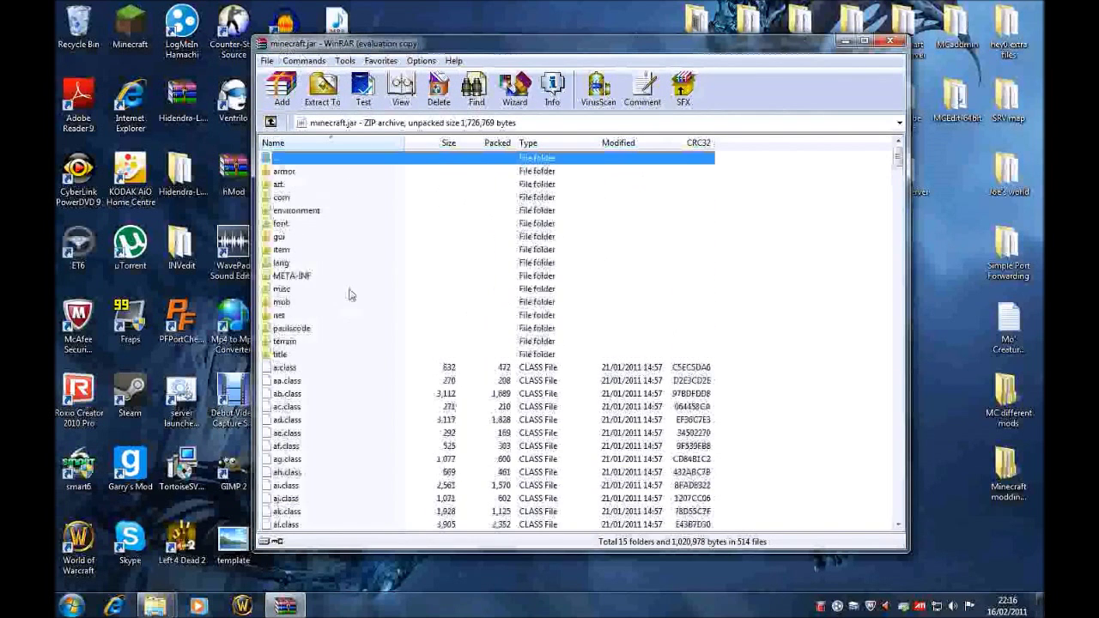
scroll(352, 288, "down", 7)
scroll(441, 277, "up", 7)
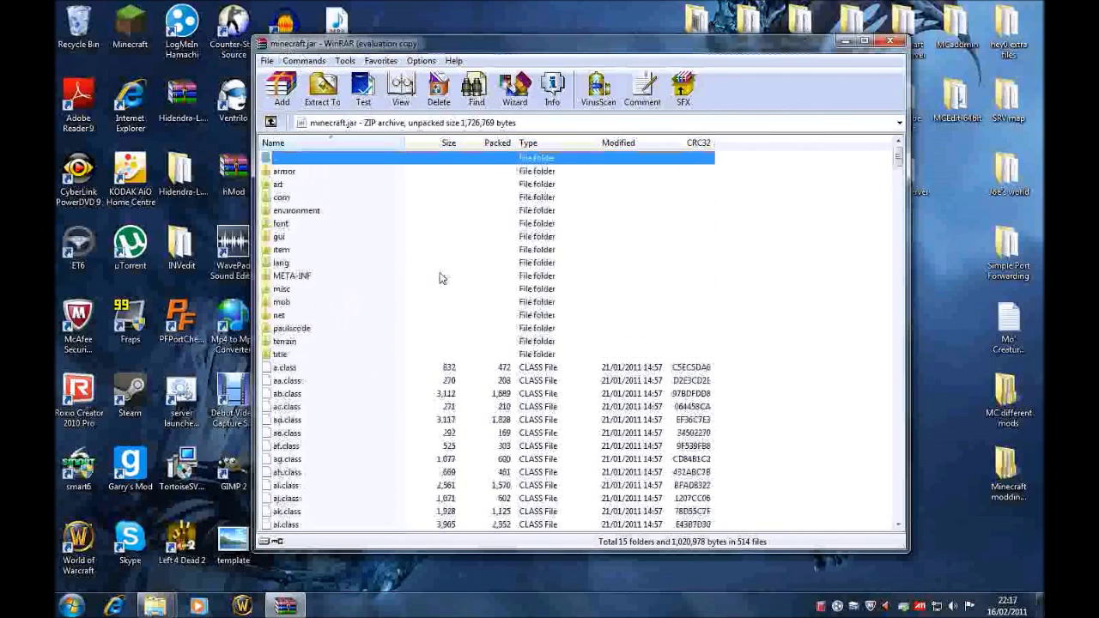
left_click(845, 48)
Restore the set-up pack window and open the 'Files to go STRAIGHT into minecraft jar file' folder
mouse_move(167, 606)
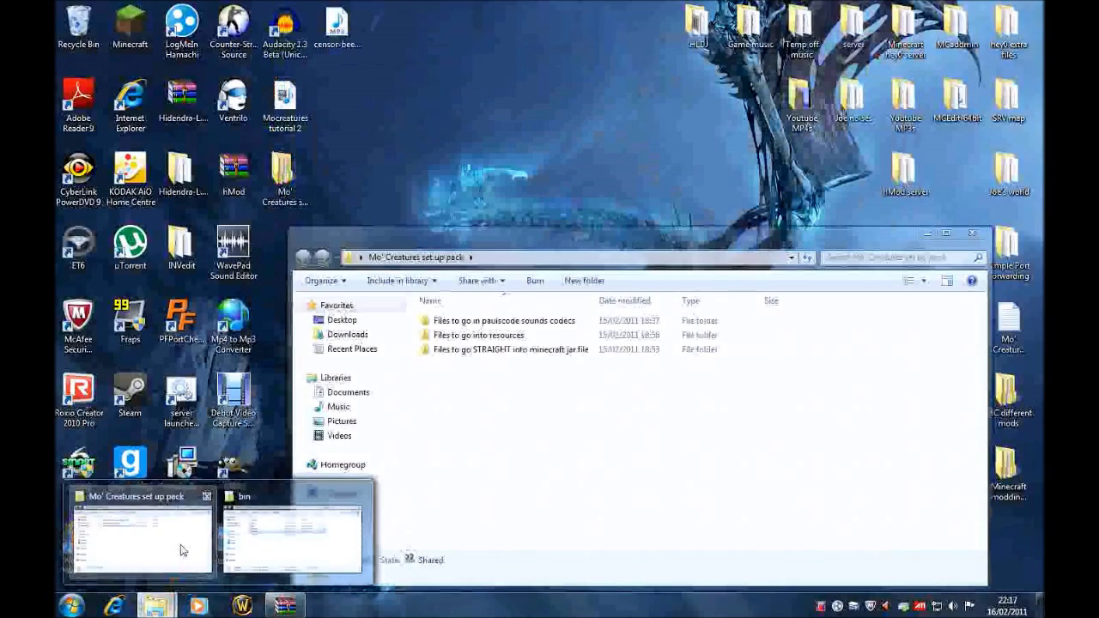
left_click(184, 550)
left_click_drag(529, 231, 503, 123)
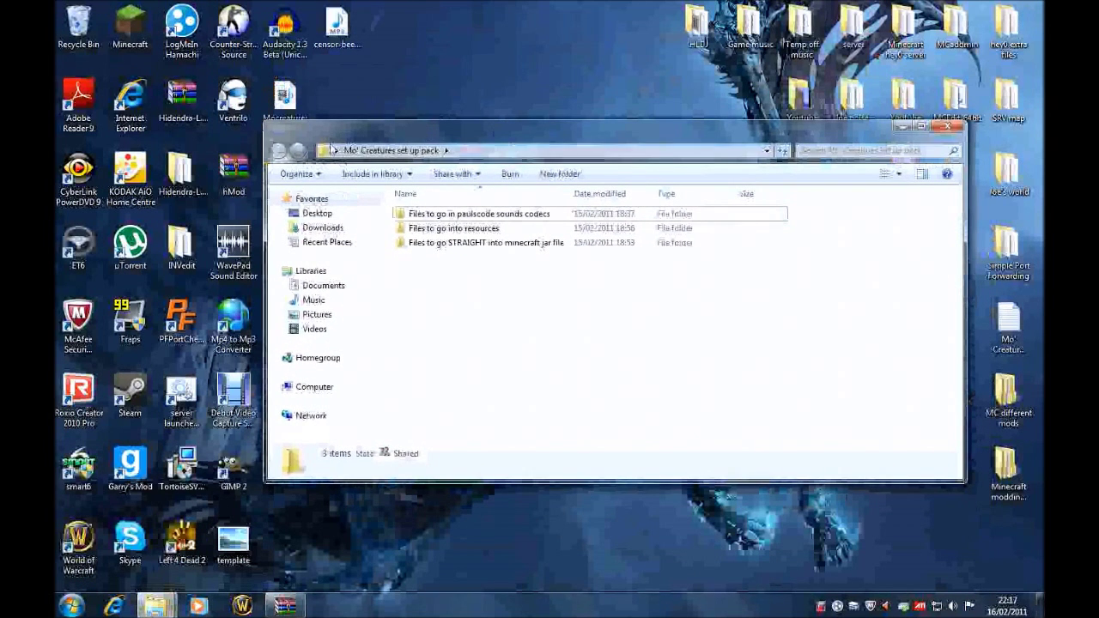
double_click(421, 247)
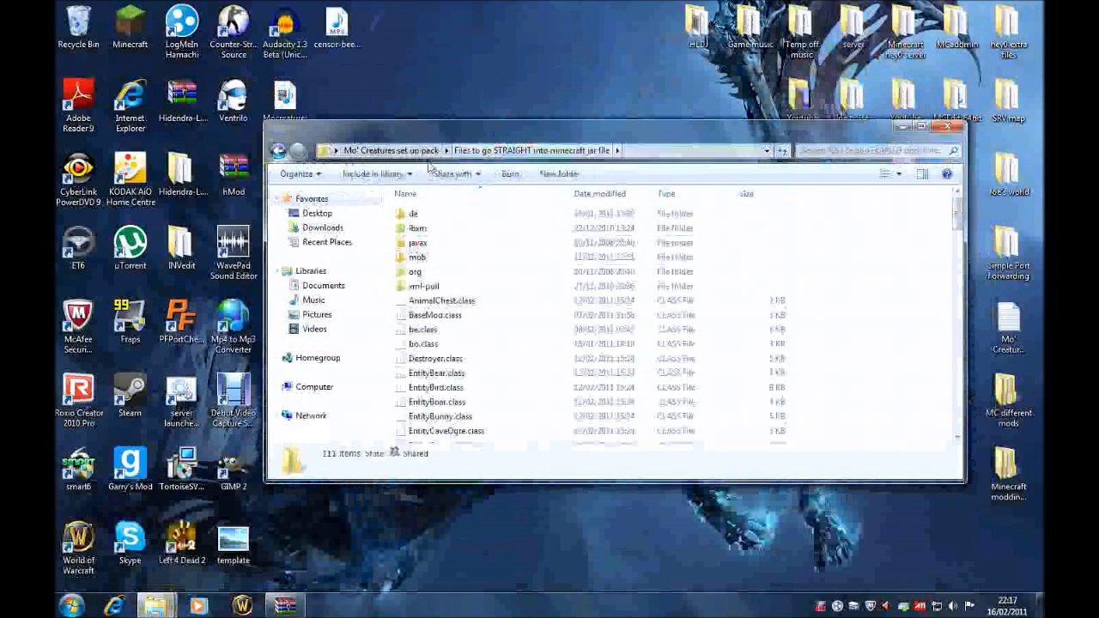
left_click(394, 150)
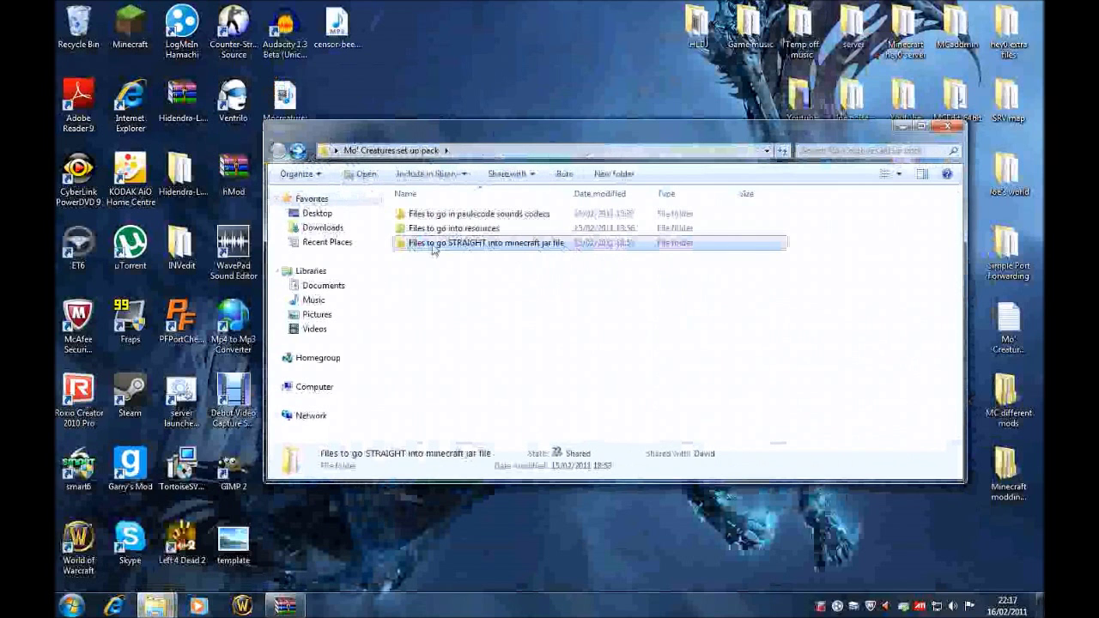
double_click(468, 245)
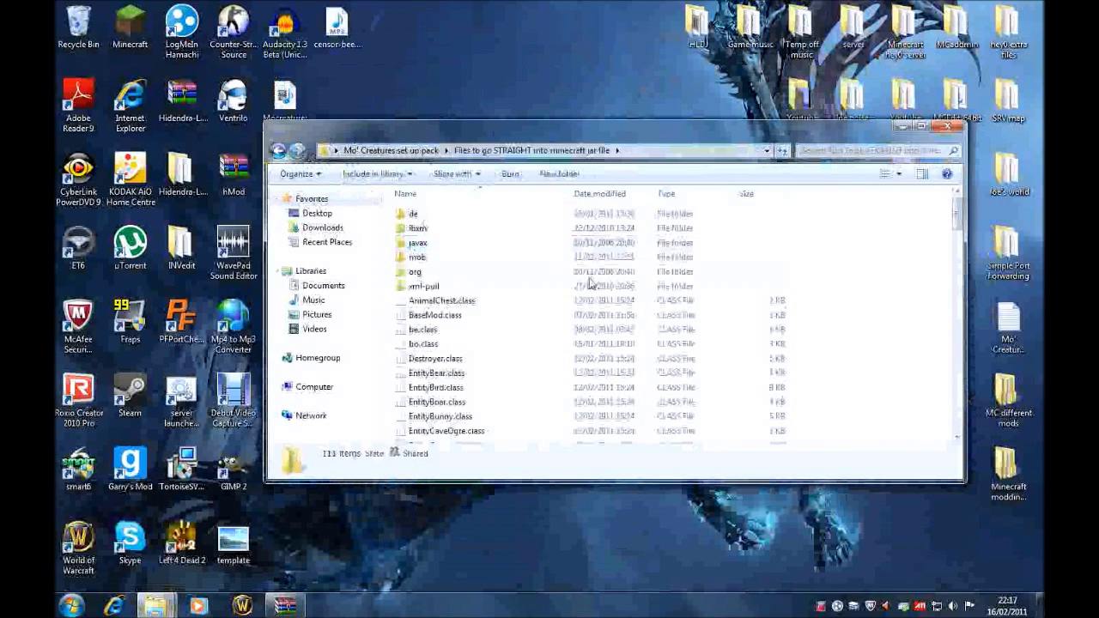
Select and copy all 111 items in that folder, then minimize the Explorer window
scroll(589, 284, "down", 20)
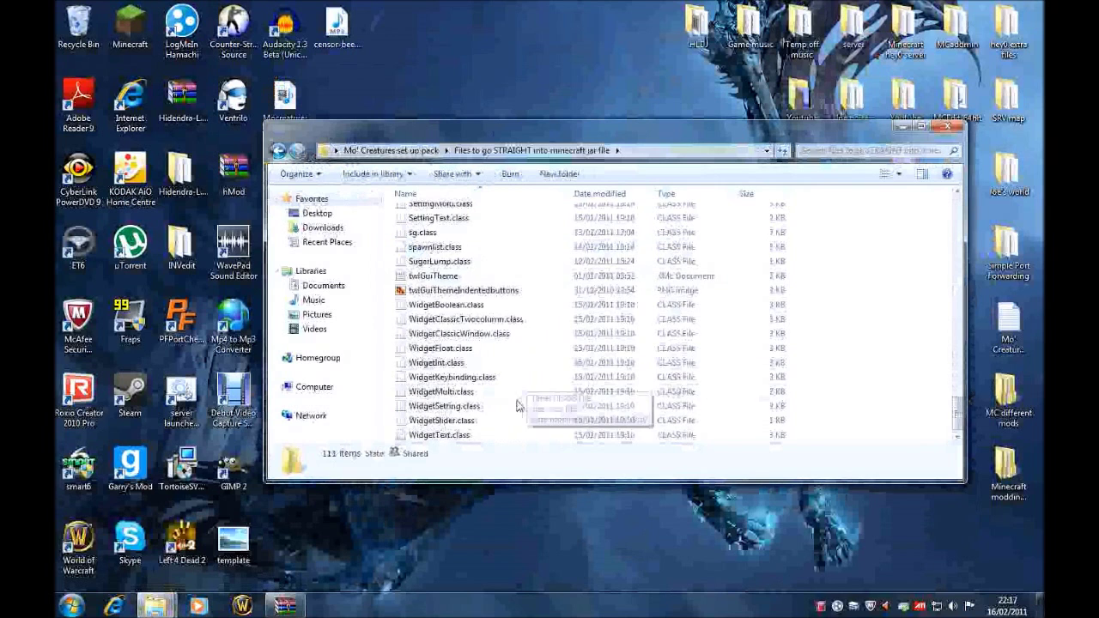
key("ctrl+a")
scroll(501, 417, "up", 20)
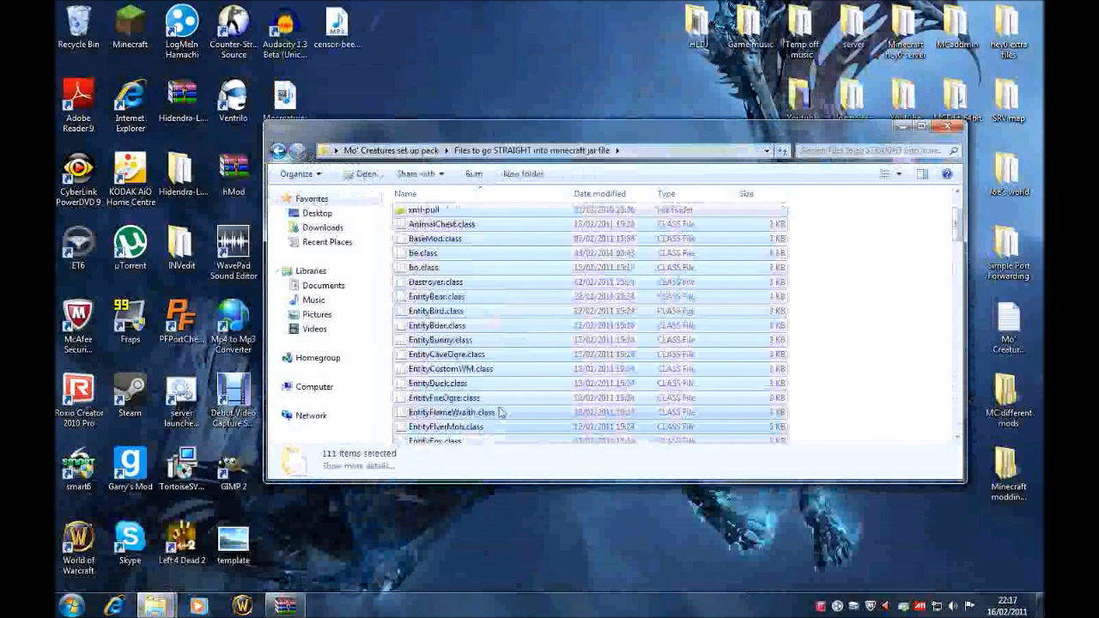
scroll(501, 413, "up", 2)
right_click(490, 217)
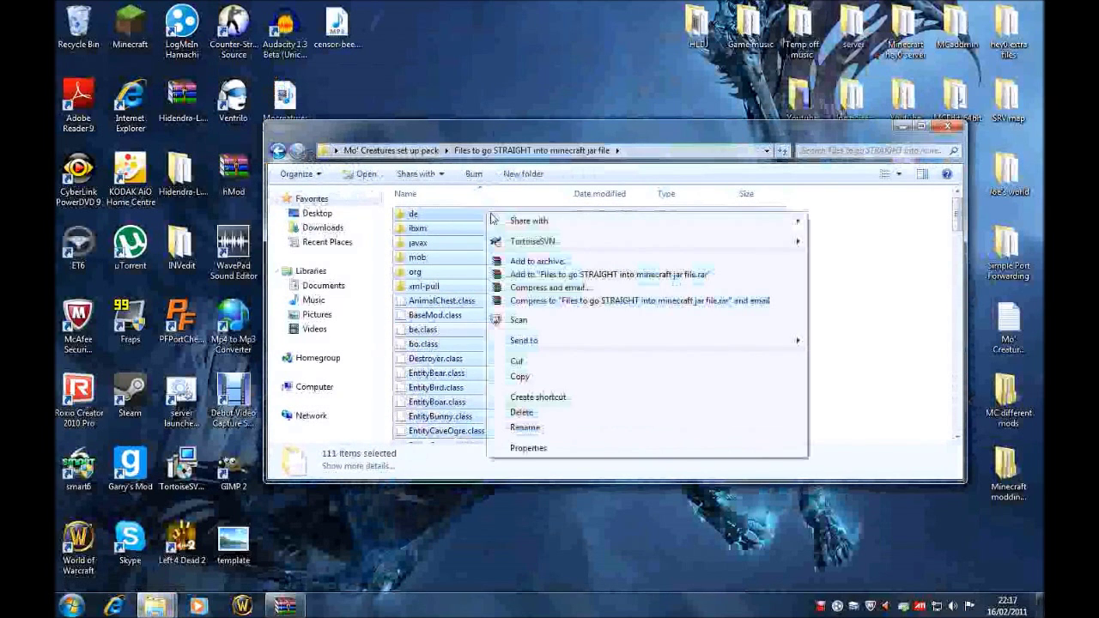
left_click(524, 375)
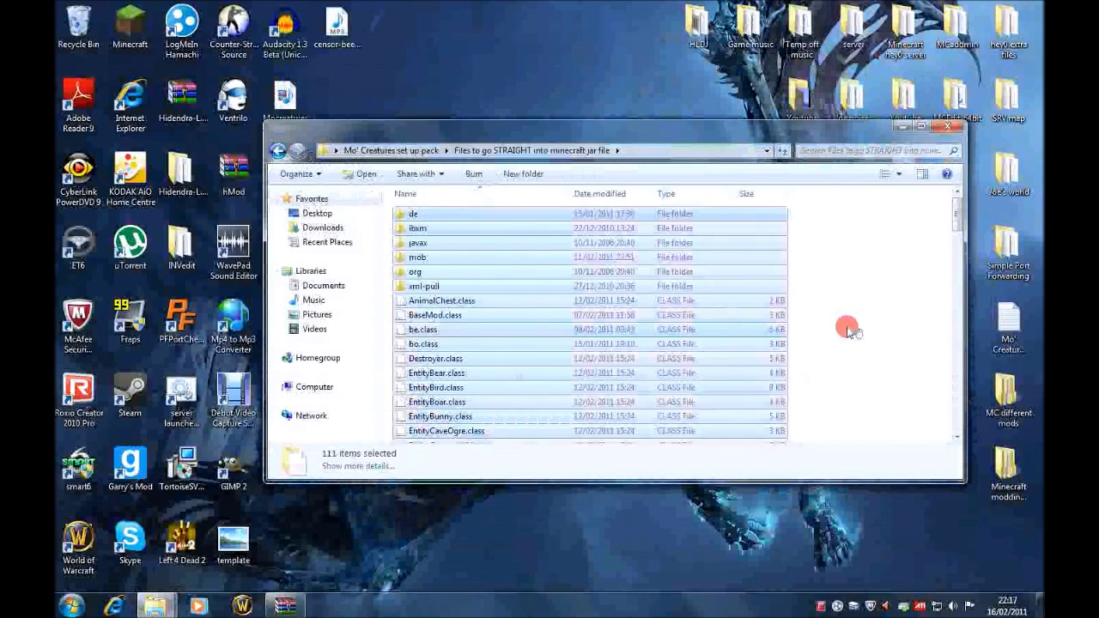
left_click(849, 331)
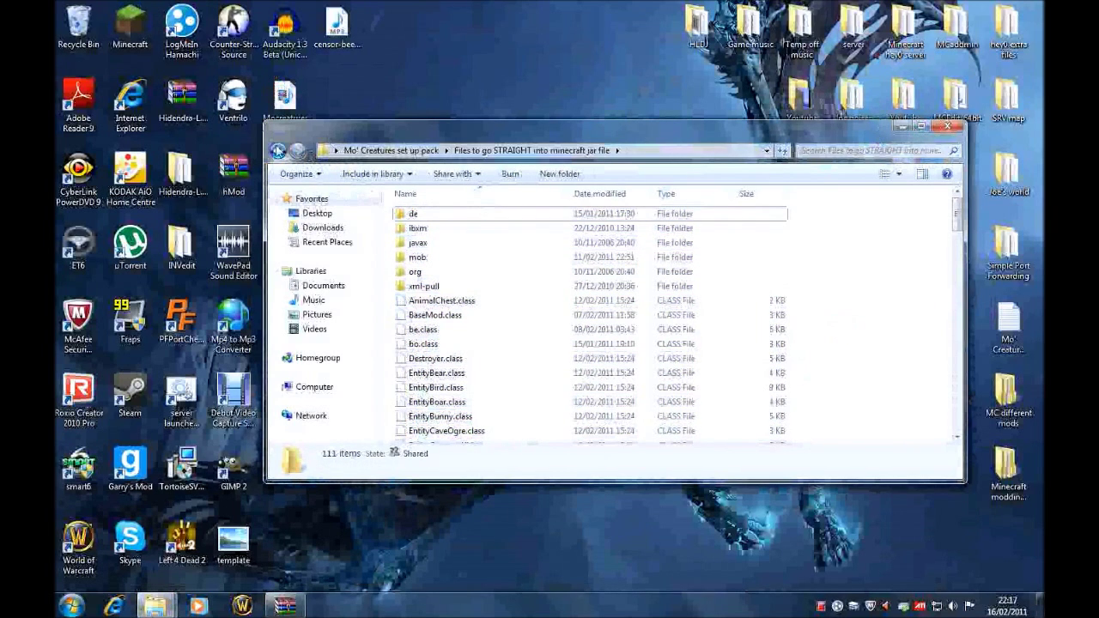
left_click(277, 151)
left_click(155, 606)
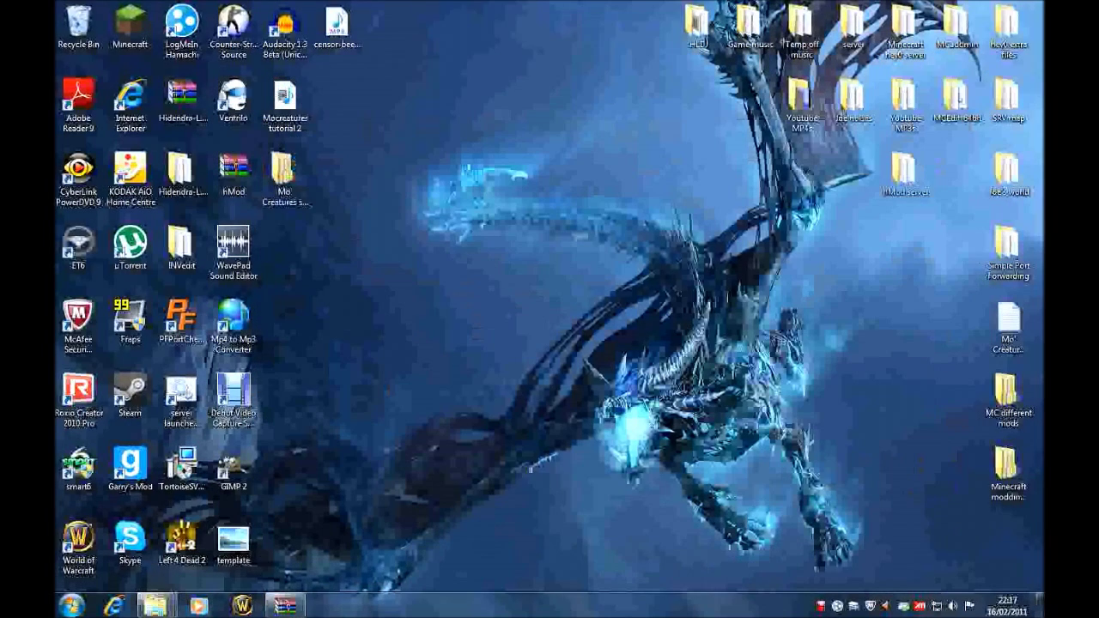
left_click(285, 606)
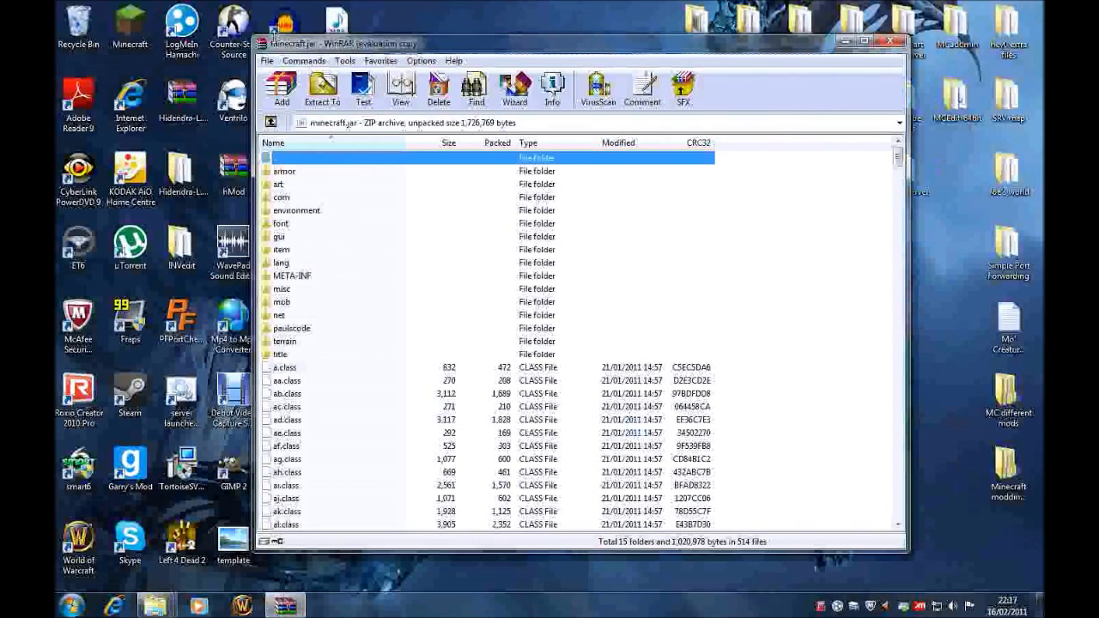
Paste the copied mod files into minecraft.jar with Ctrl+V and confirm adding them
left_click_drag(552, 53, 552, 1)
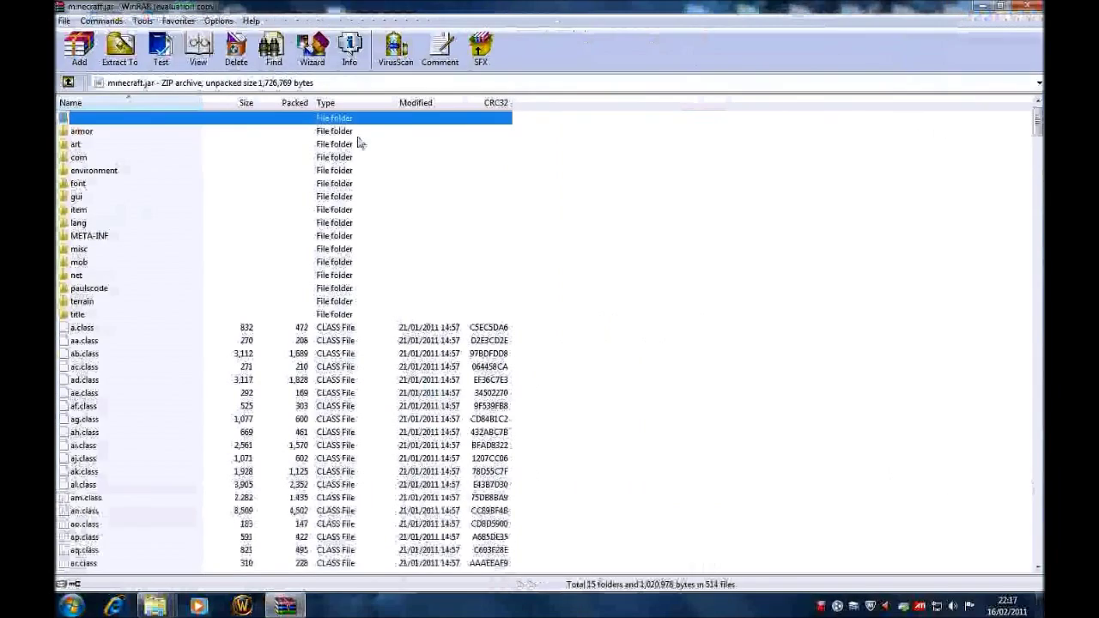
left_click_drag(328, 10, 420, 48)
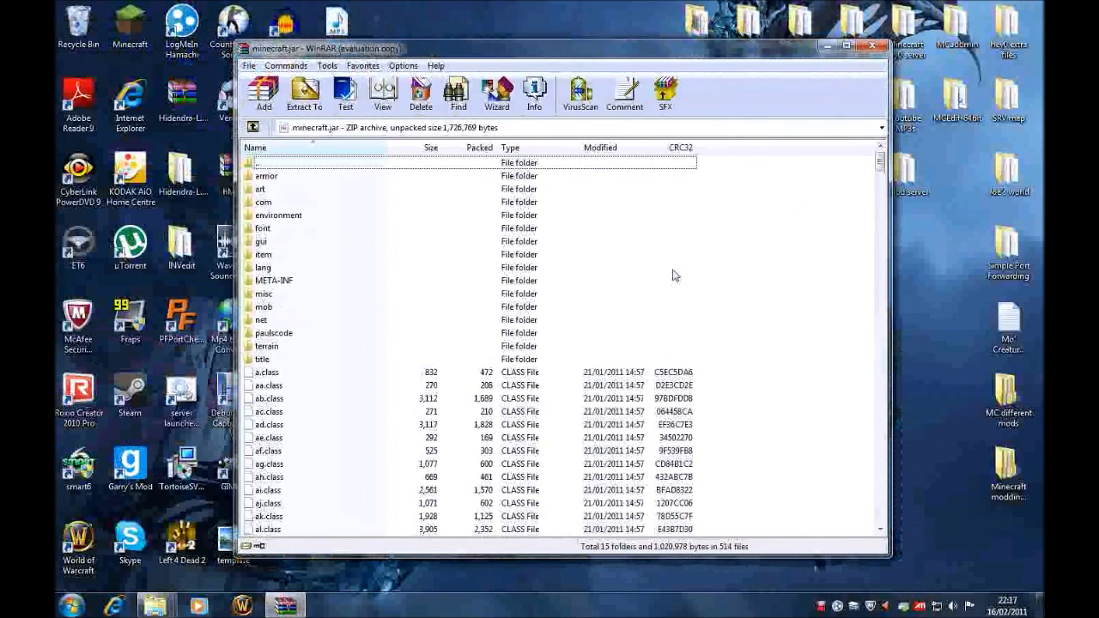
key("ctrl+v")
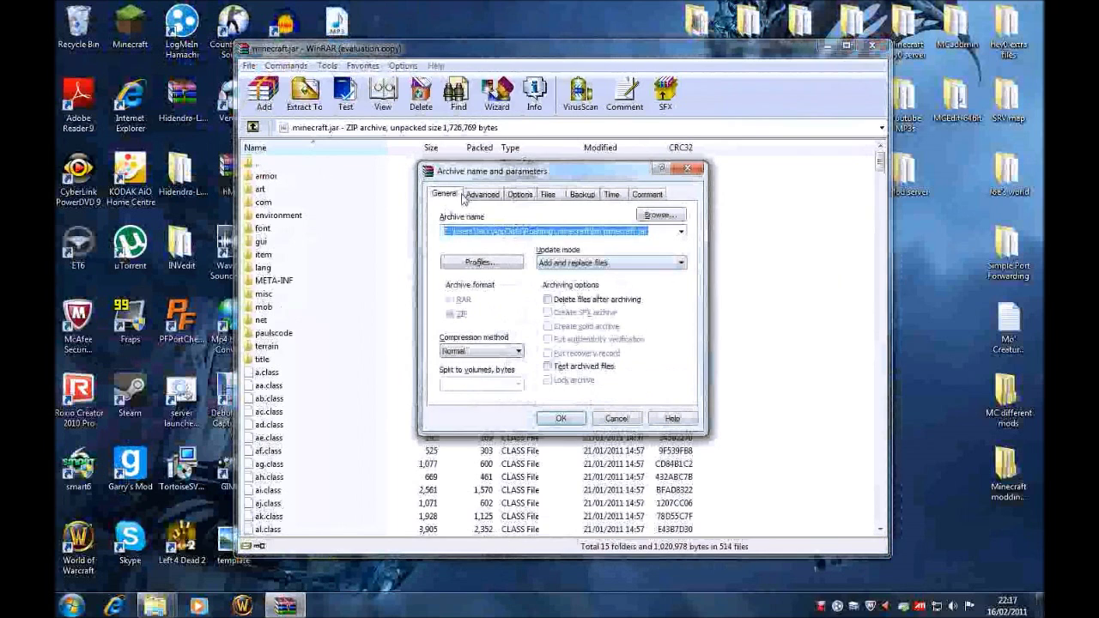
left_click(560, 419)
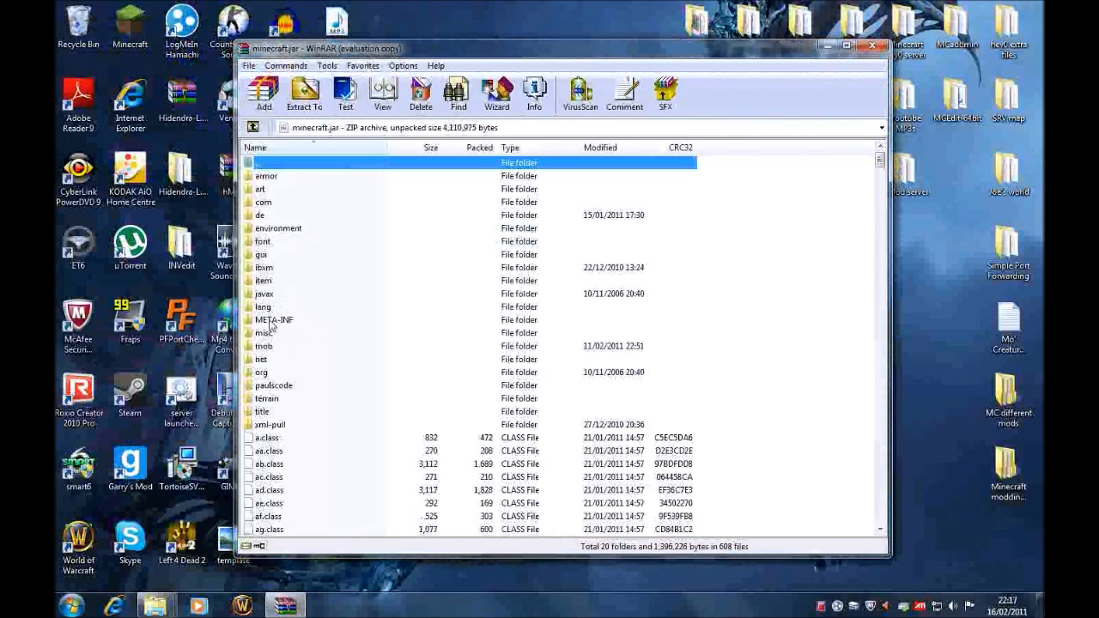
left_click(276, 321)
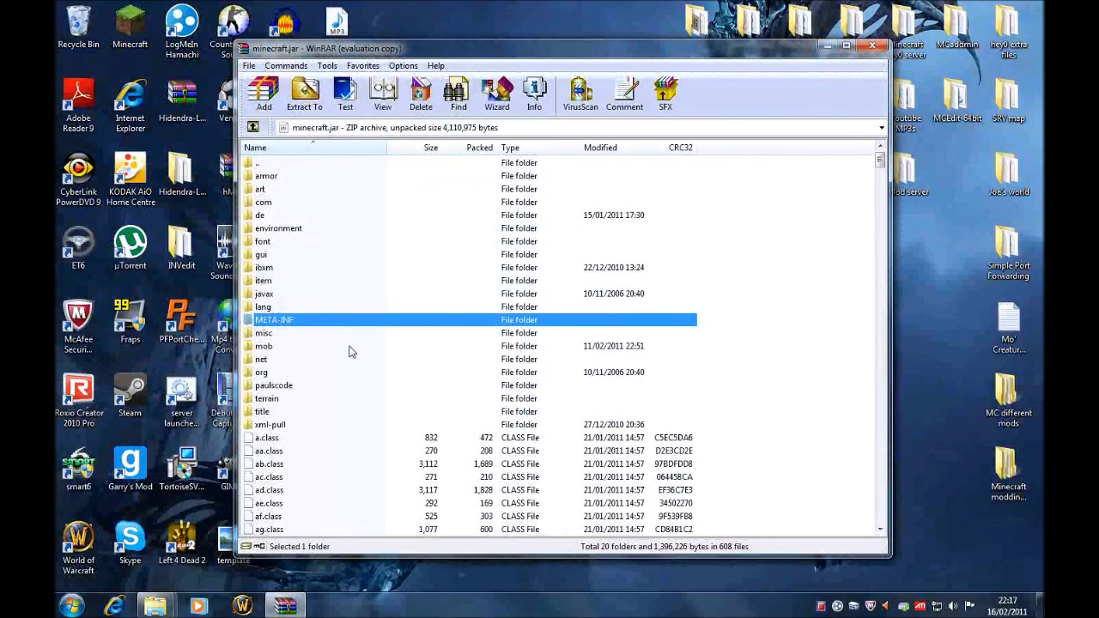
Delete the META-INF folder from minecraft.jar, leaving 19 folders at 4,025,785 bytes unpacked
key("Delete")
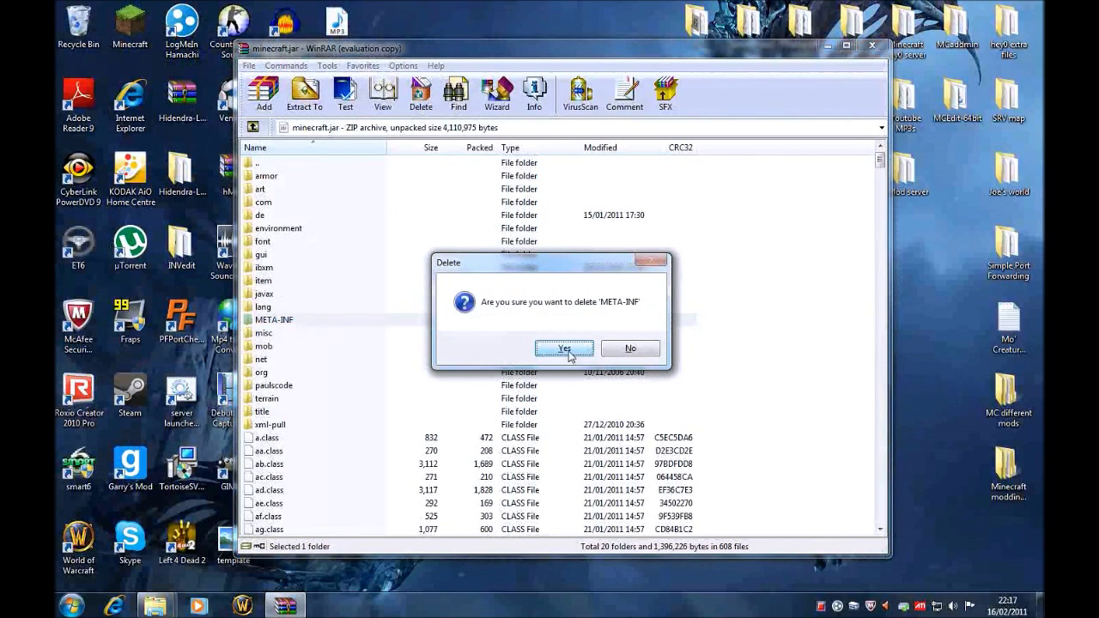
left_click(635, 349)
right_click(329, 320)
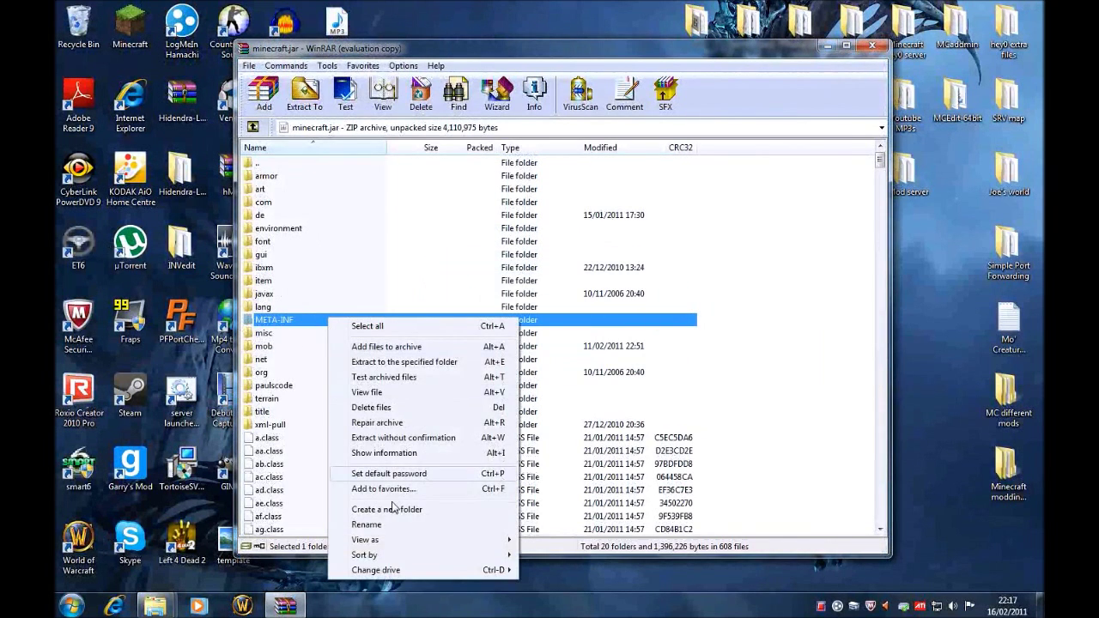
left_click(385, 407)
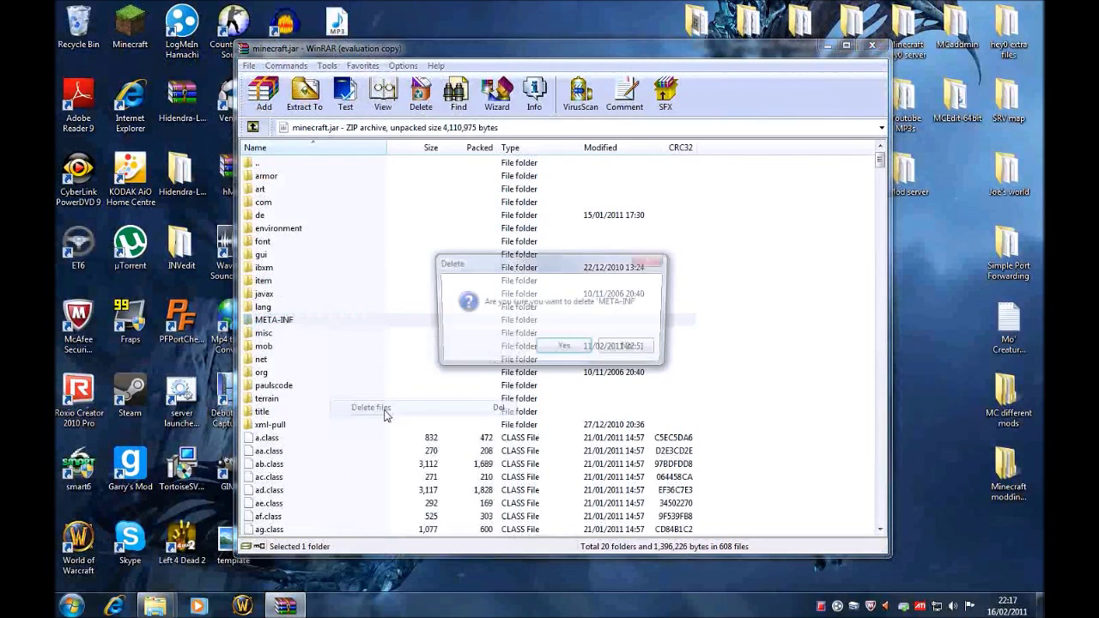
left_click(564, 348)
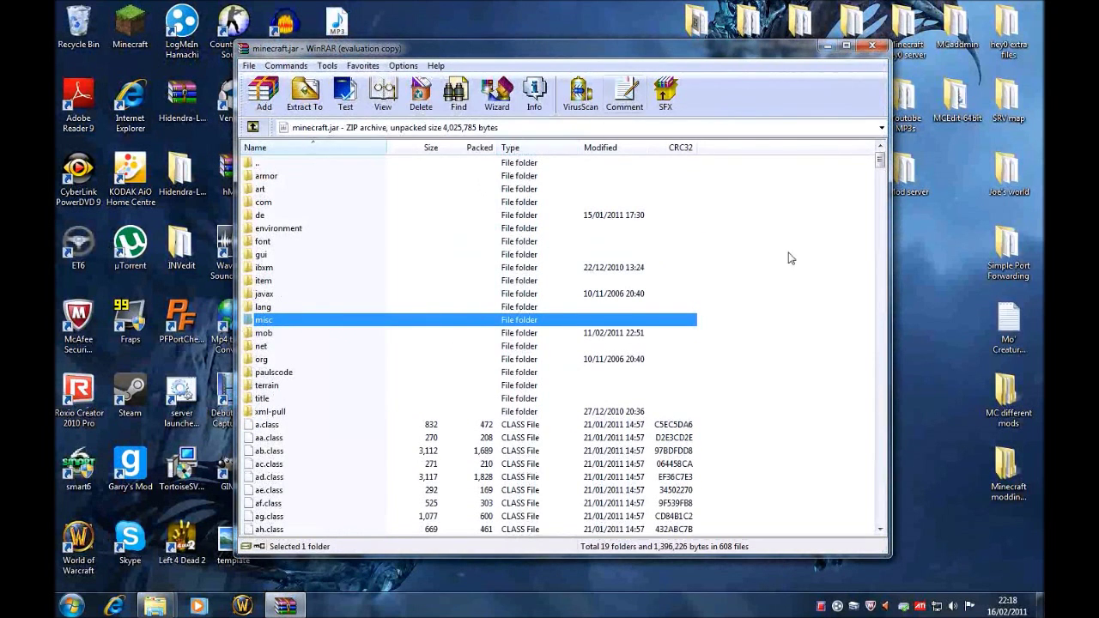
left_click(788, 395)
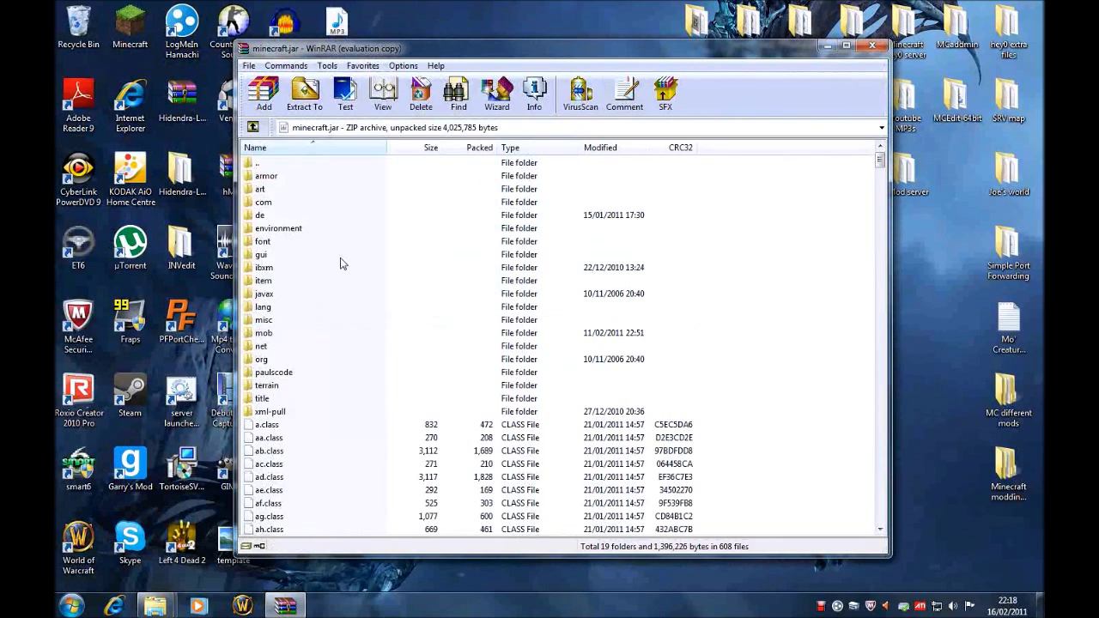
left_click(304, 162)
left_click(775, 284)
Switch to the Mo' Creatures set-up pack in Explorer and open 'Files to go in paulscode sounds codecs'
left_click(827, 45)
mouse_move(154, 606)
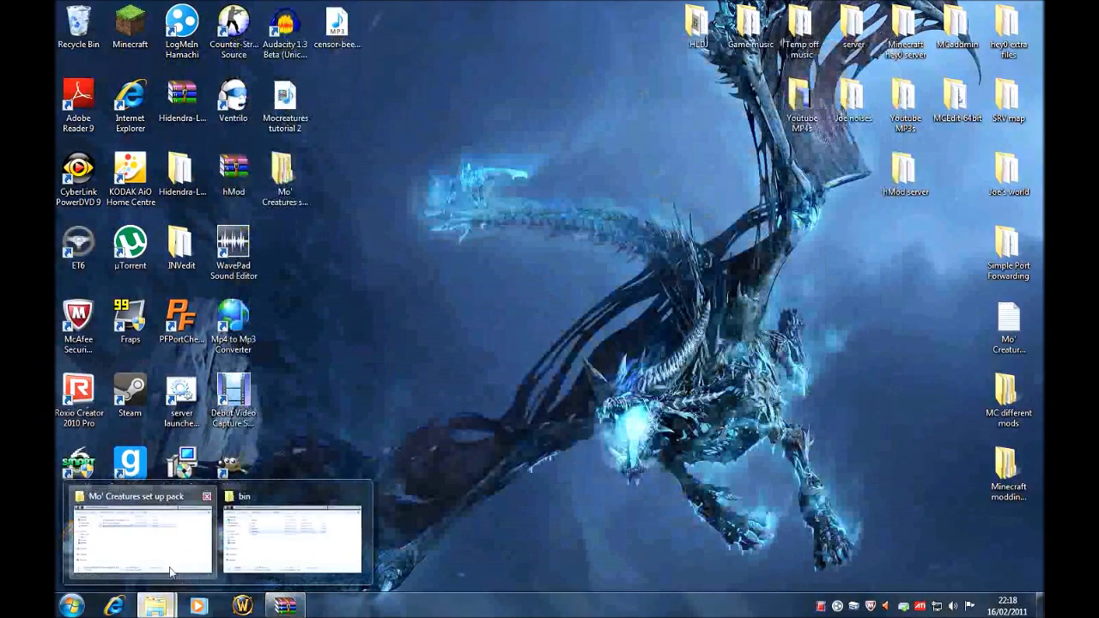
left_click(171, 572)
left_click(523, 294)
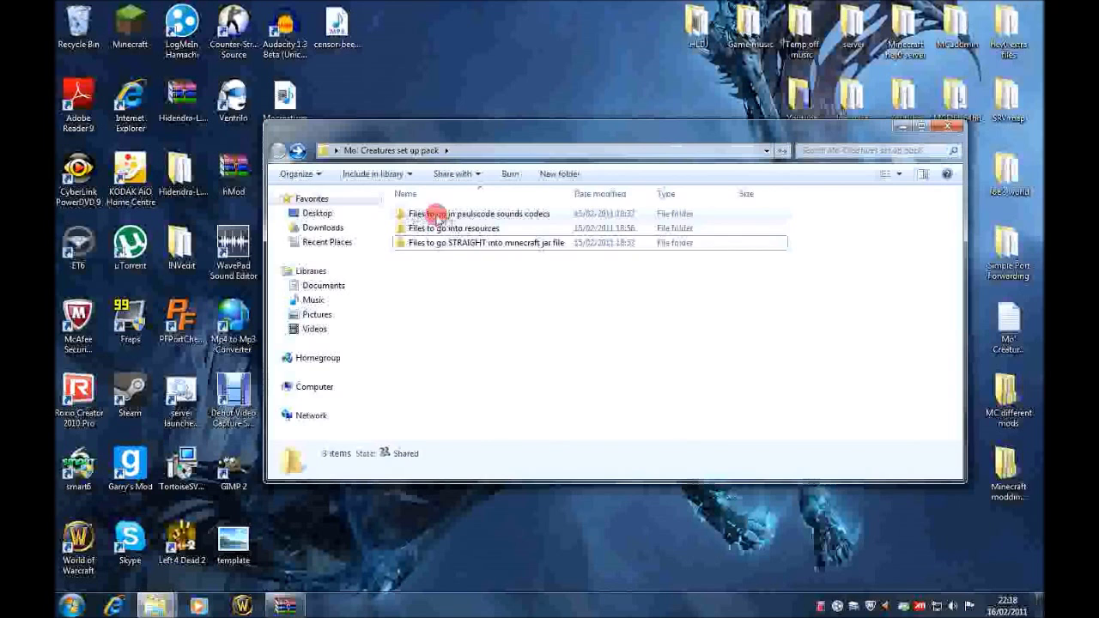
left_click(443, 217)
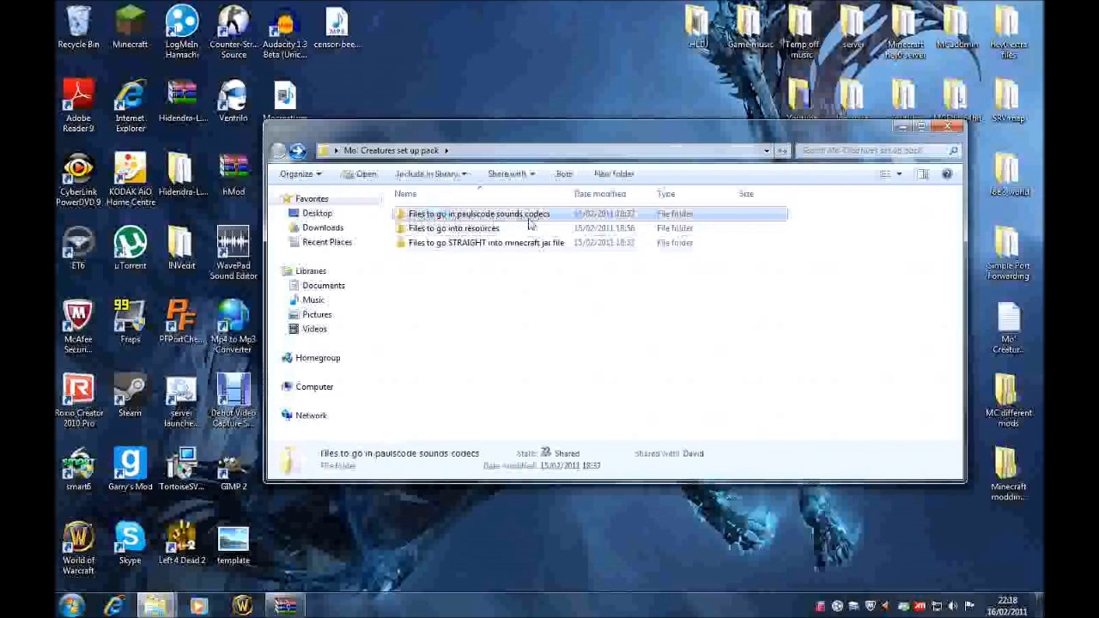
double_click(529, 219)
Copy CodecIBXM.class, go back to the pack folder, and return to the minecraft.jar archive
left_click(423, 217)
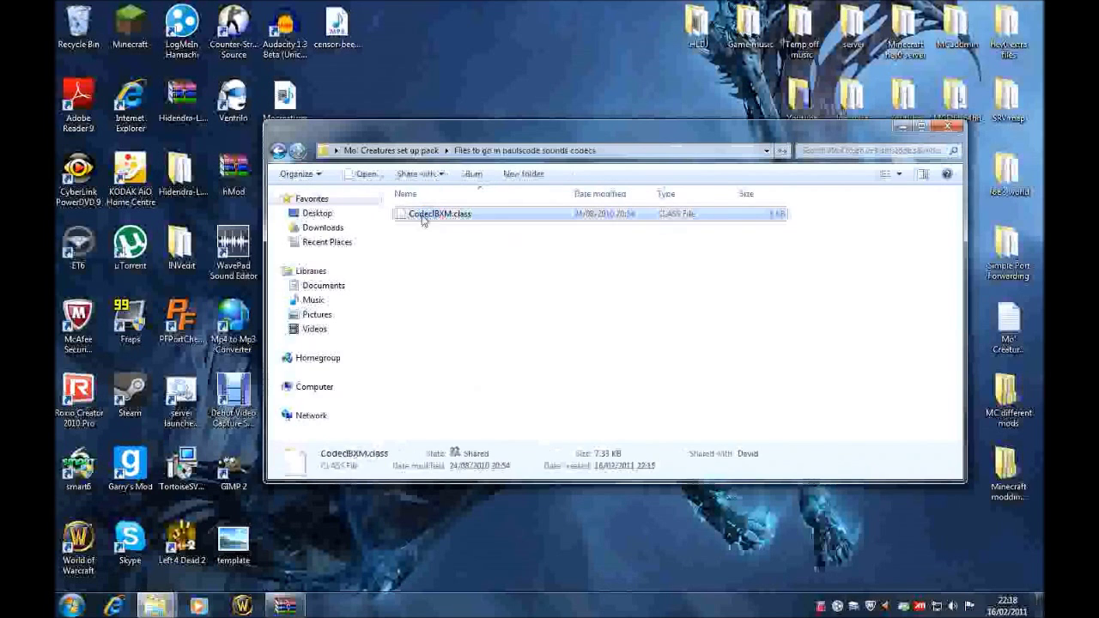
right_click(482, 216)
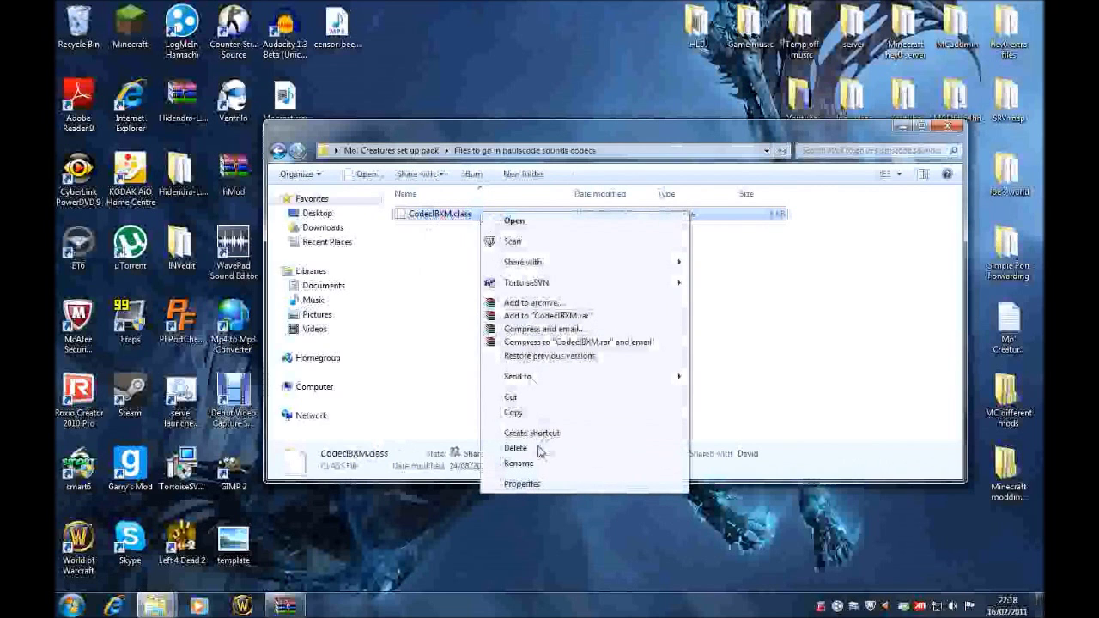
left_click(513, 413)
left_click(488, 373)
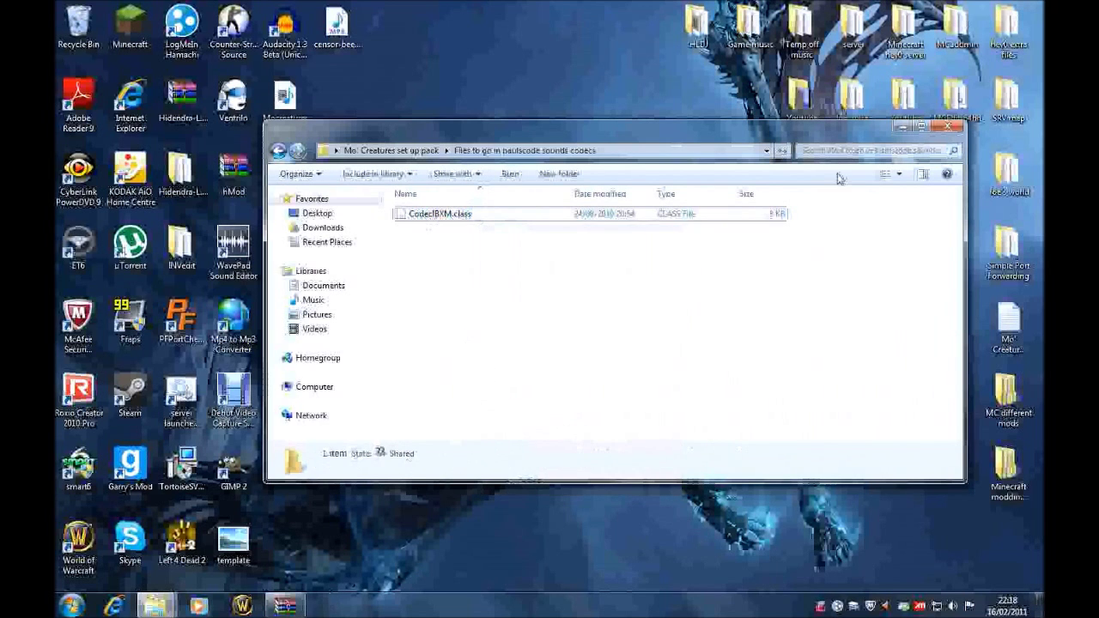
left_click(281, 151)
left_click(903, 127)
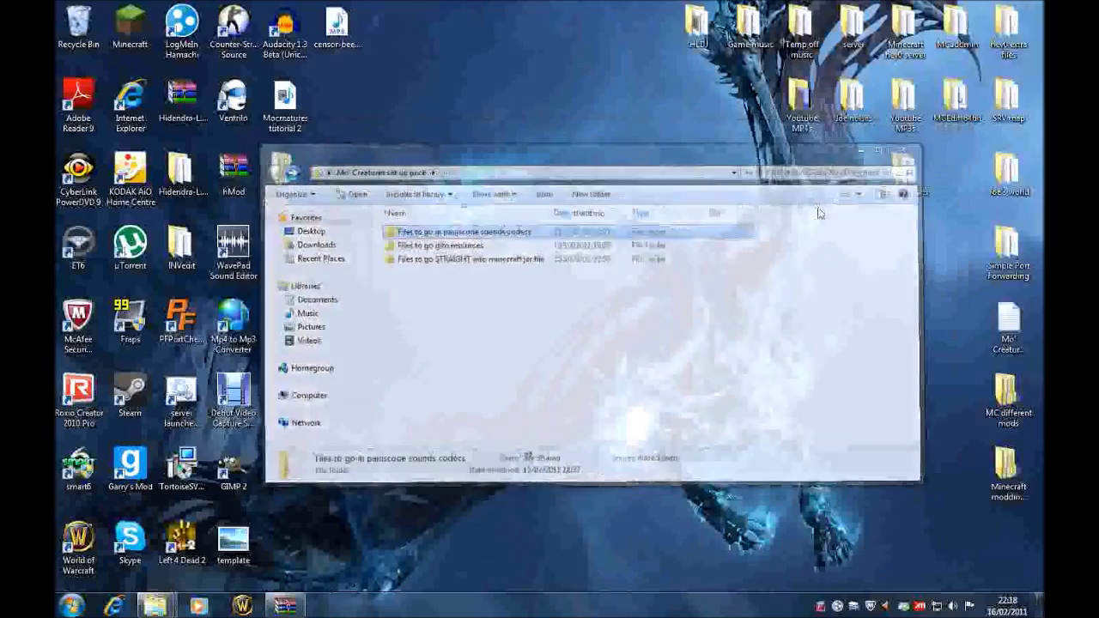
left_click(286, 606)
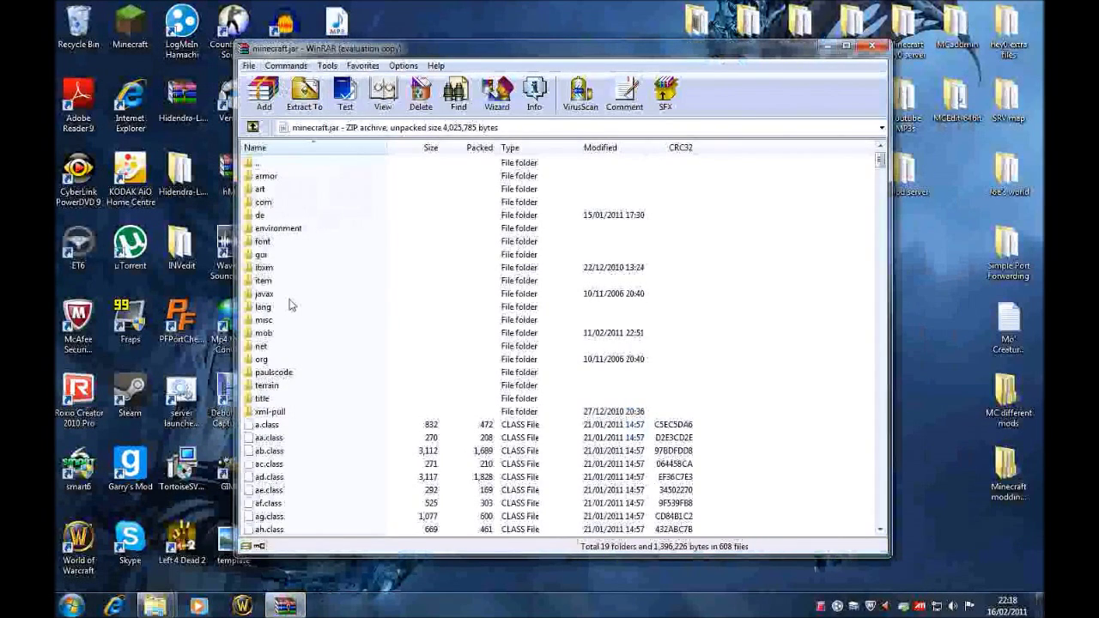
Navigate into paulscode\sound\codecs inside minecraft.jar
left_click(252, 374)
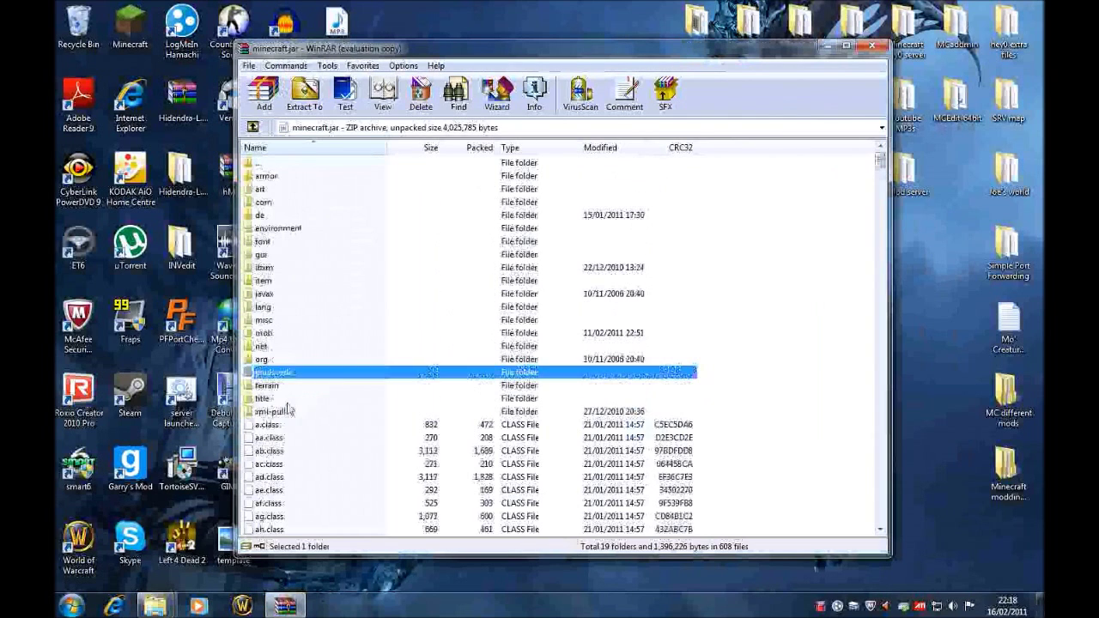
double_click(305, 374)
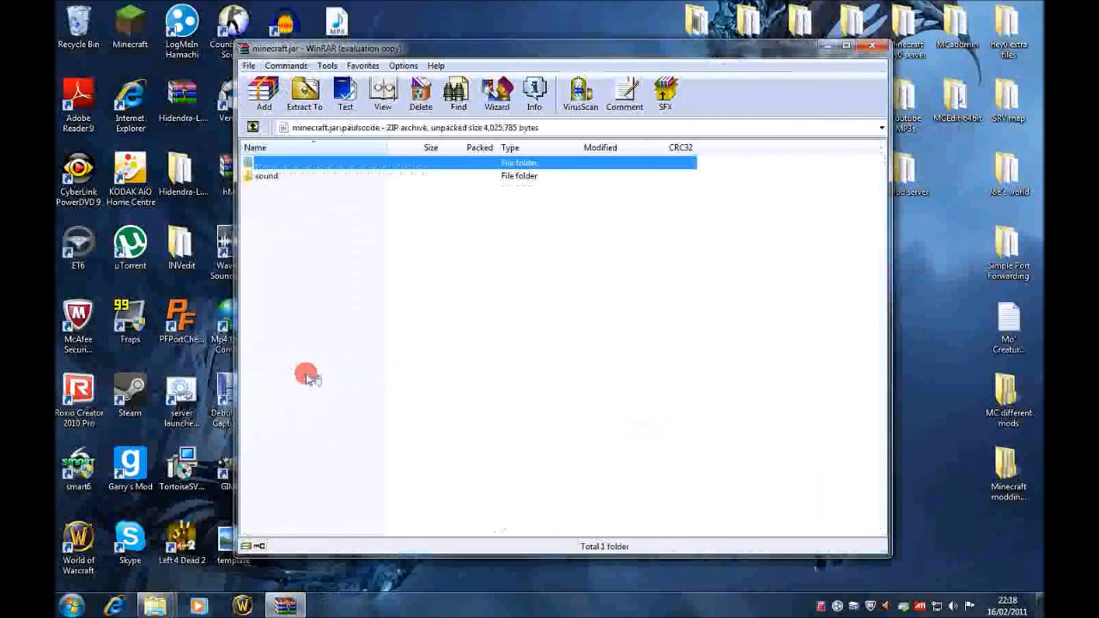
double_click(268, 179)
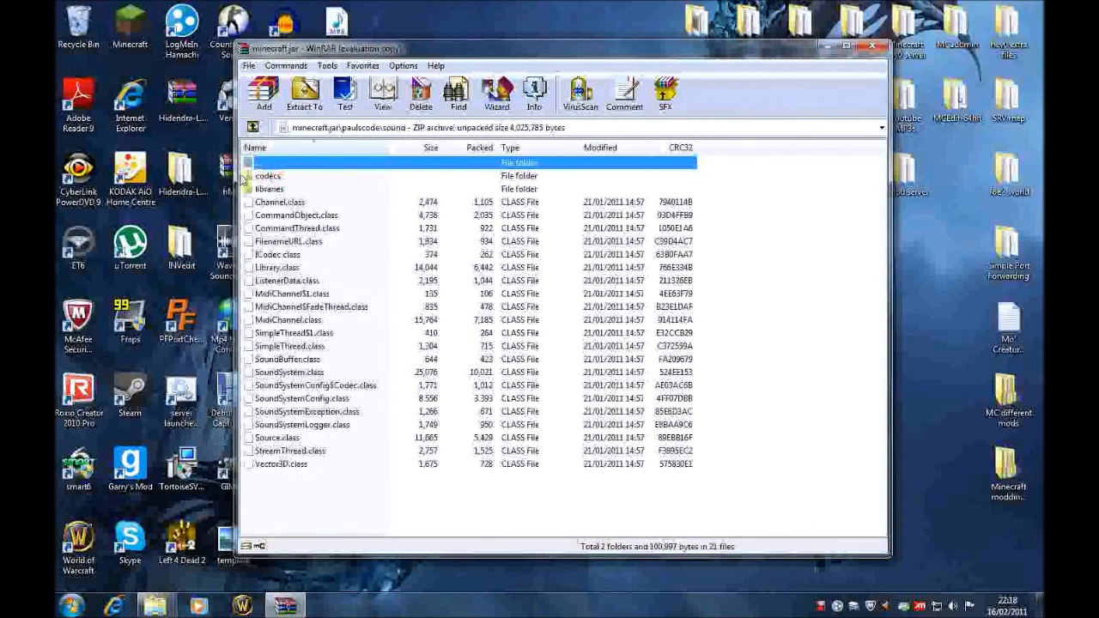
double_click(271, 177)
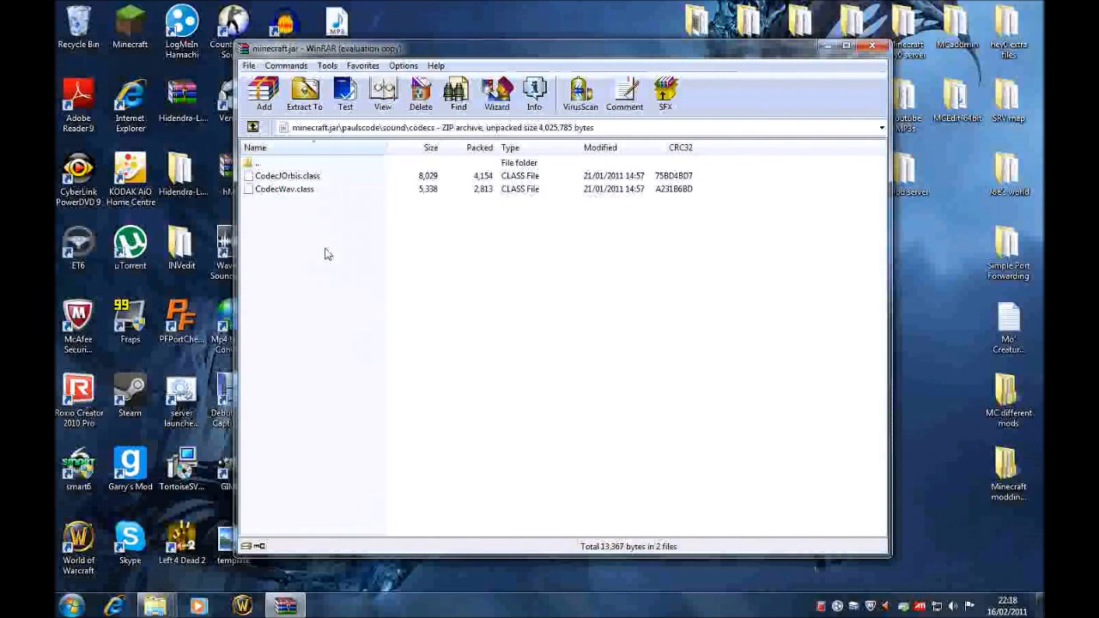
Paste CodecIBXM.class into codecs, confirm adding it to the archive, then return to the root
key("alt+a")
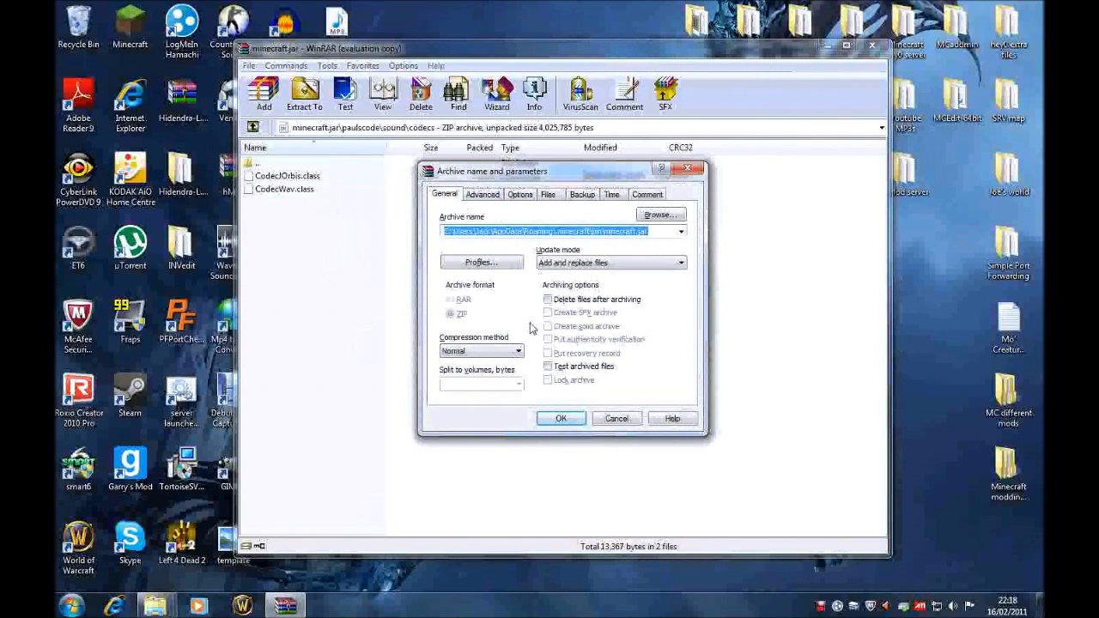
left_click(560, 418)
left_click(279, 176)
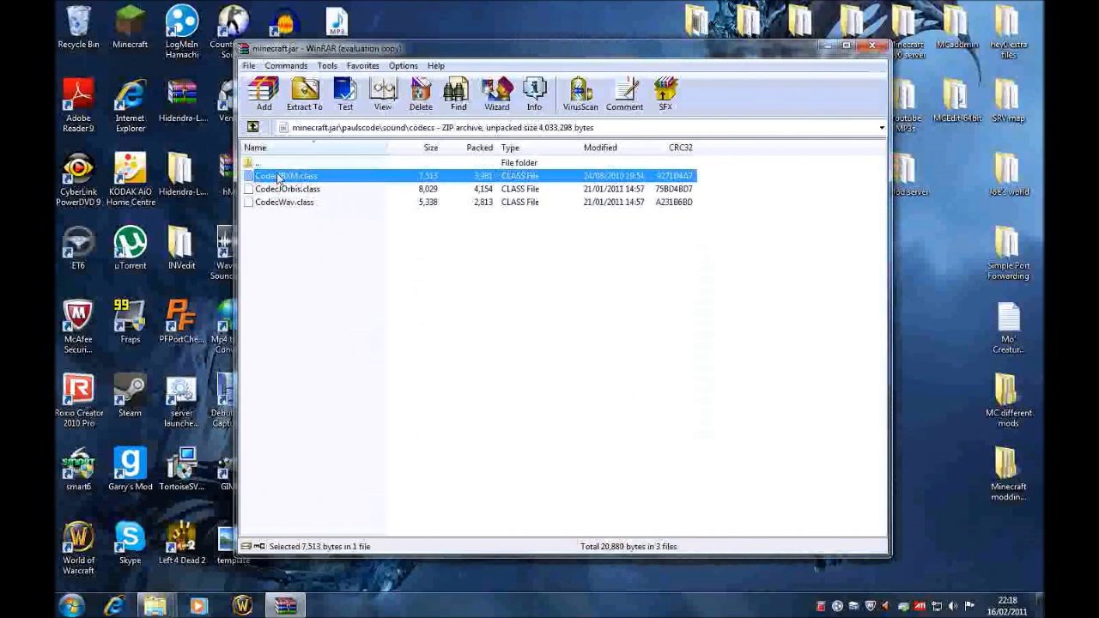
left_click(732, 177)
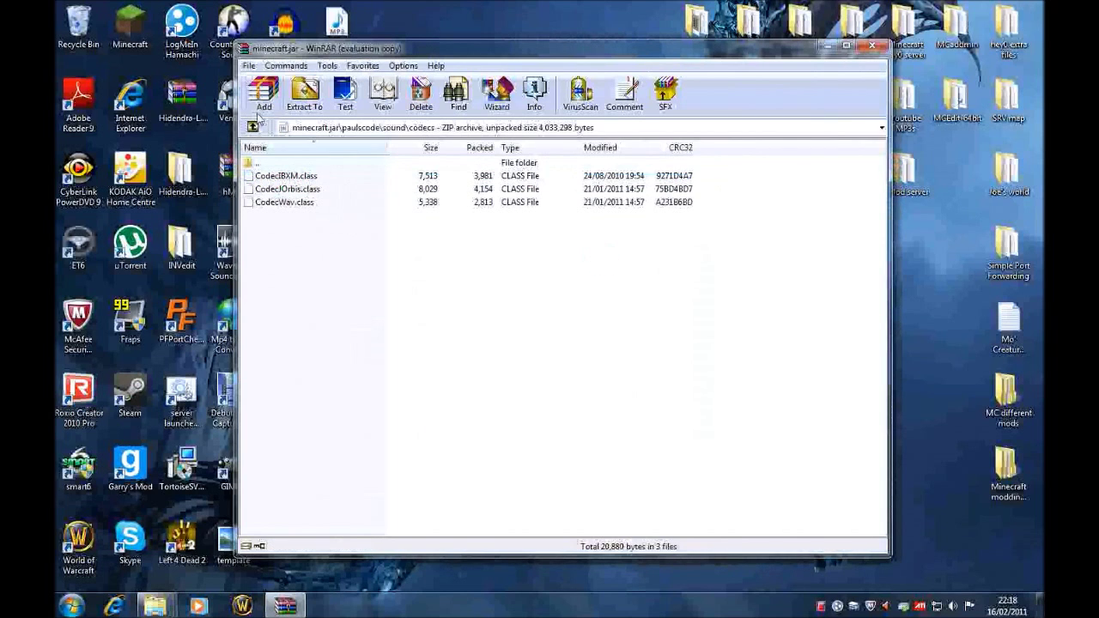
double_click(261, 163)
double_click(264, 165)
left_click(251, 128)
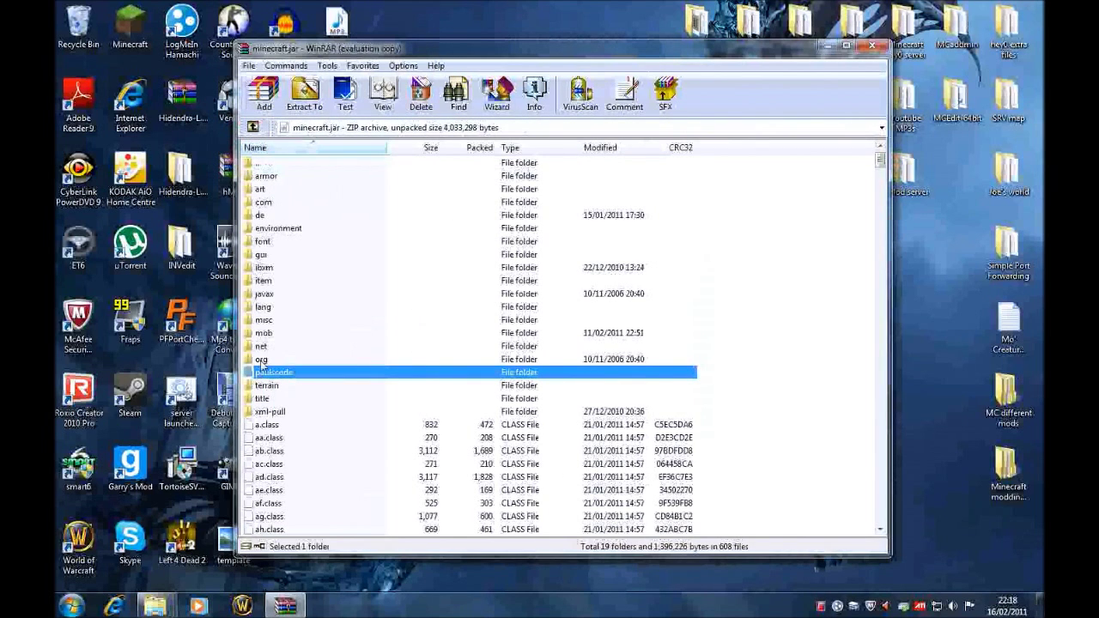
Close the minecraft.jar archive and open the pack's 'Files to go into resources' folder
key("alt+F4")
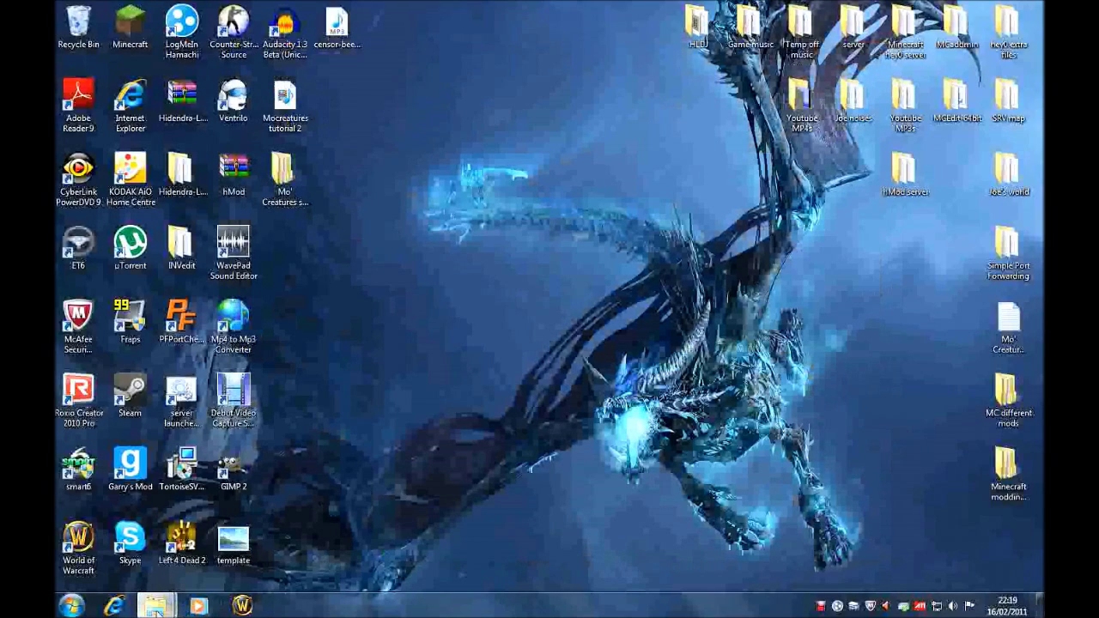
mouse_move(171, 608)
mouse_move(160, 556)
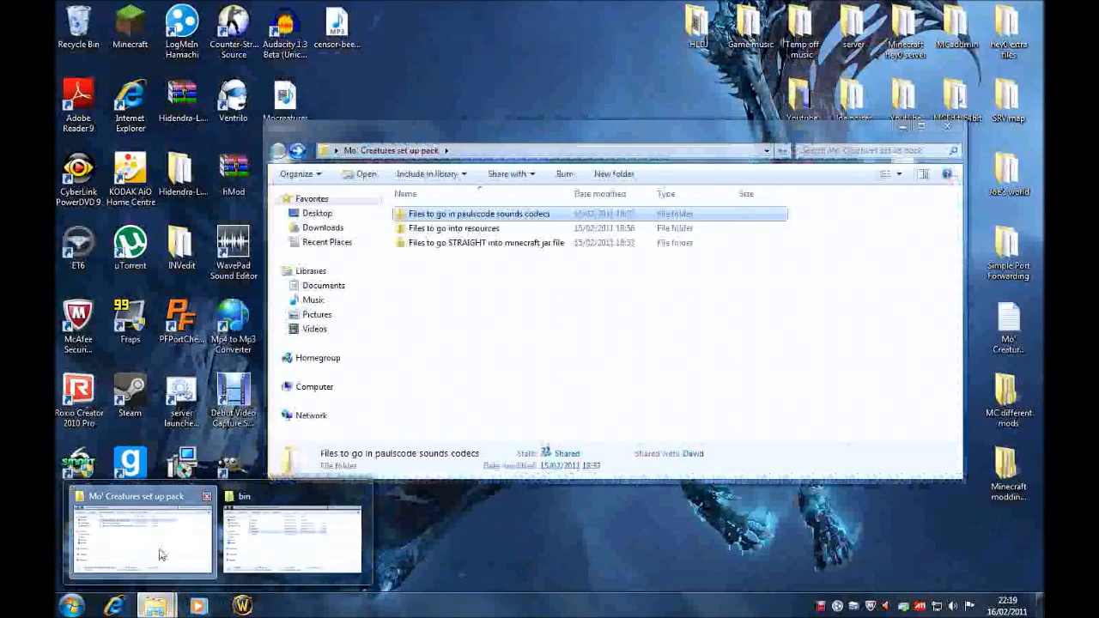
left_click(160, 556)
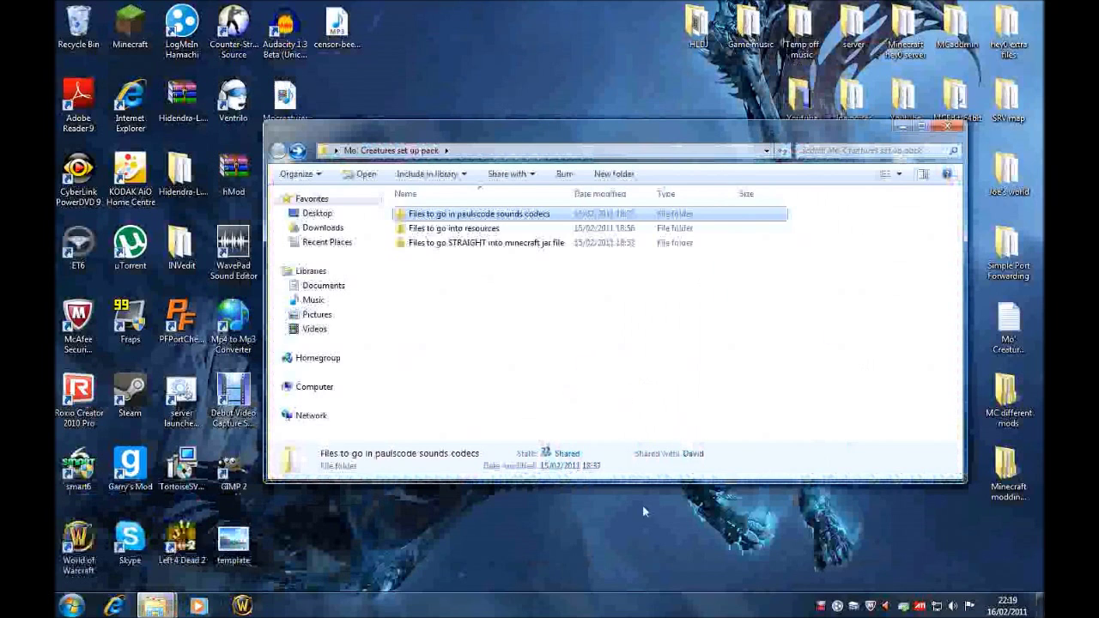
left_click(478, 229)
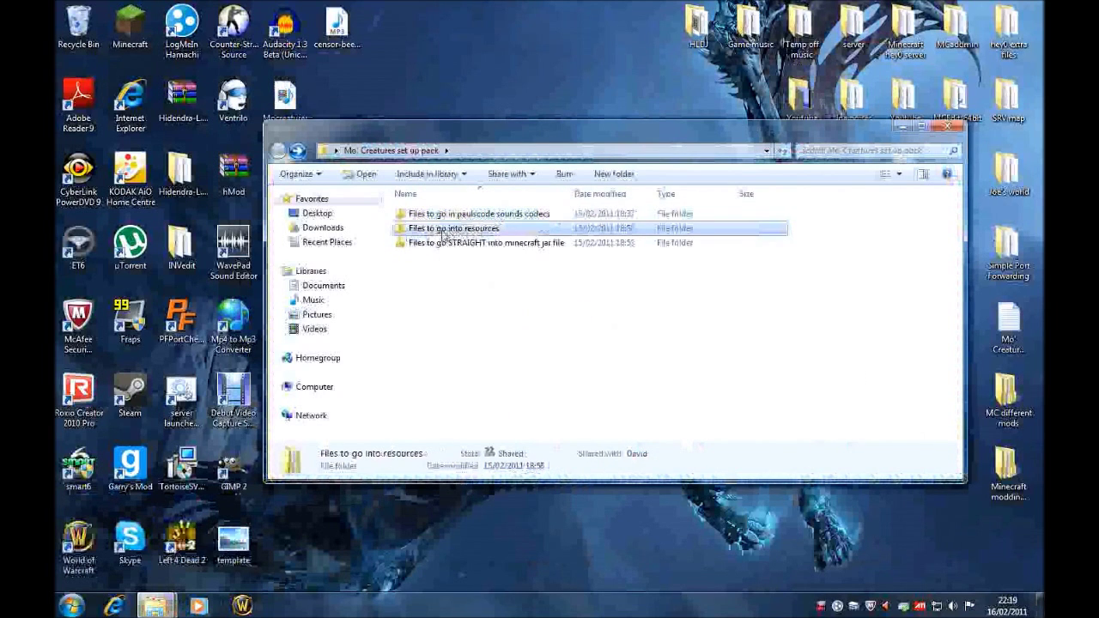
double_click(505, 230)
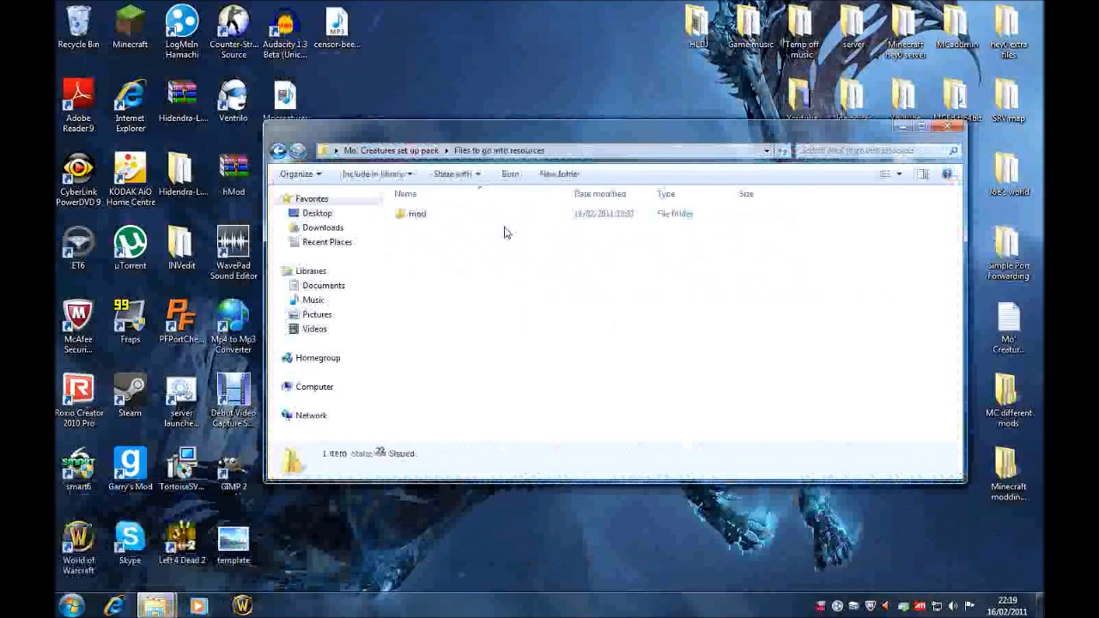
Copy the mod folder, go back to the pack folder, and minimize the window
left_click(420, 216)
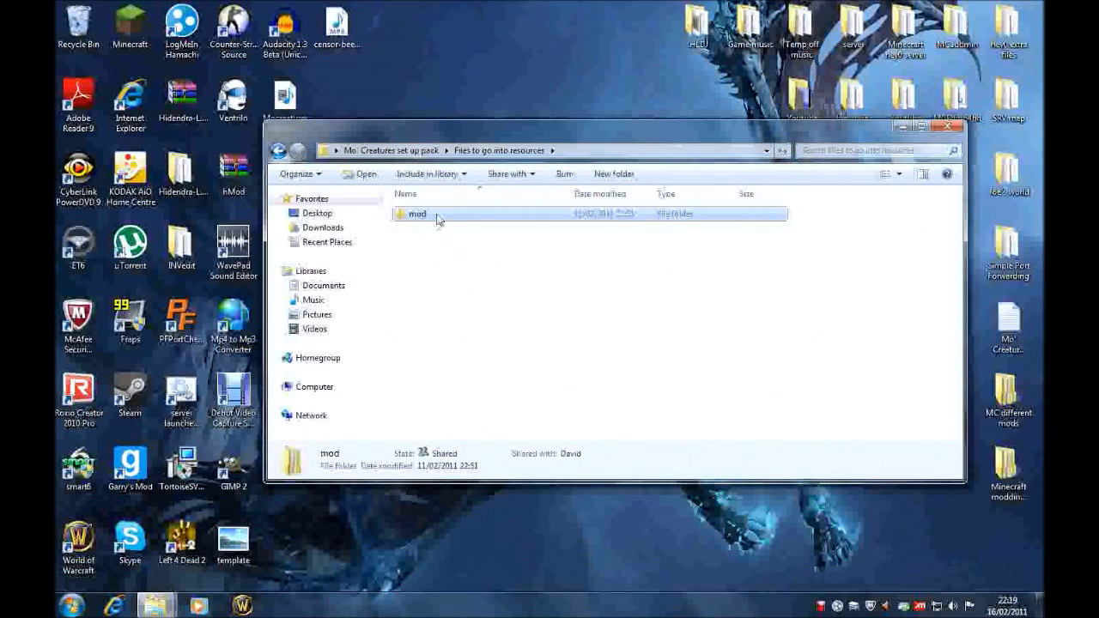
right_click(437, 216)
left_click(471, 474)
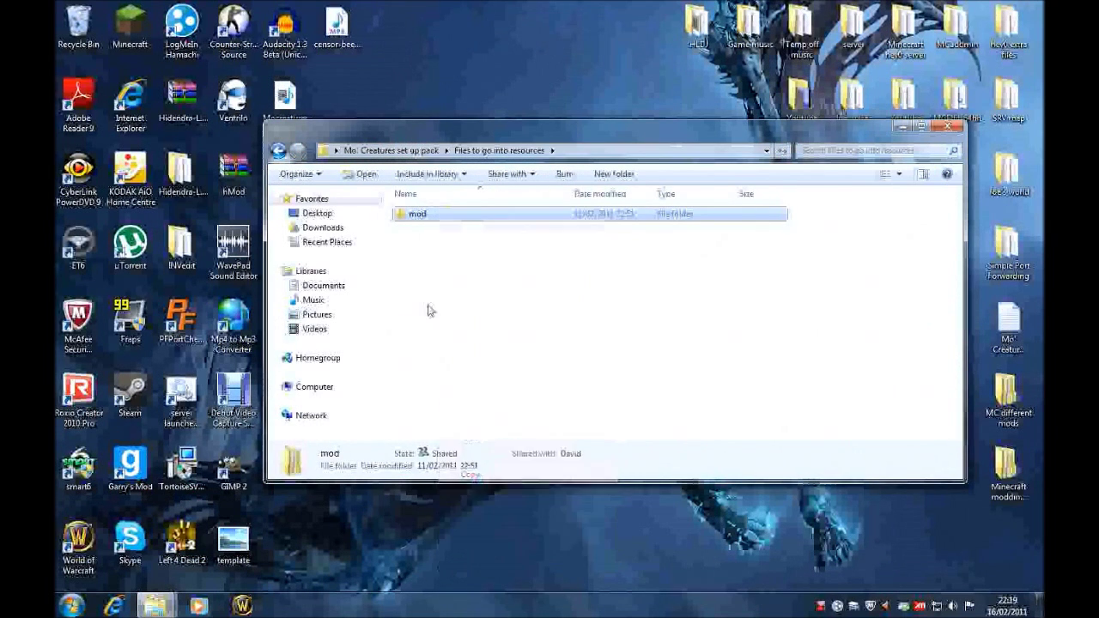
left_click(429, 309)
left_click(277, 152)
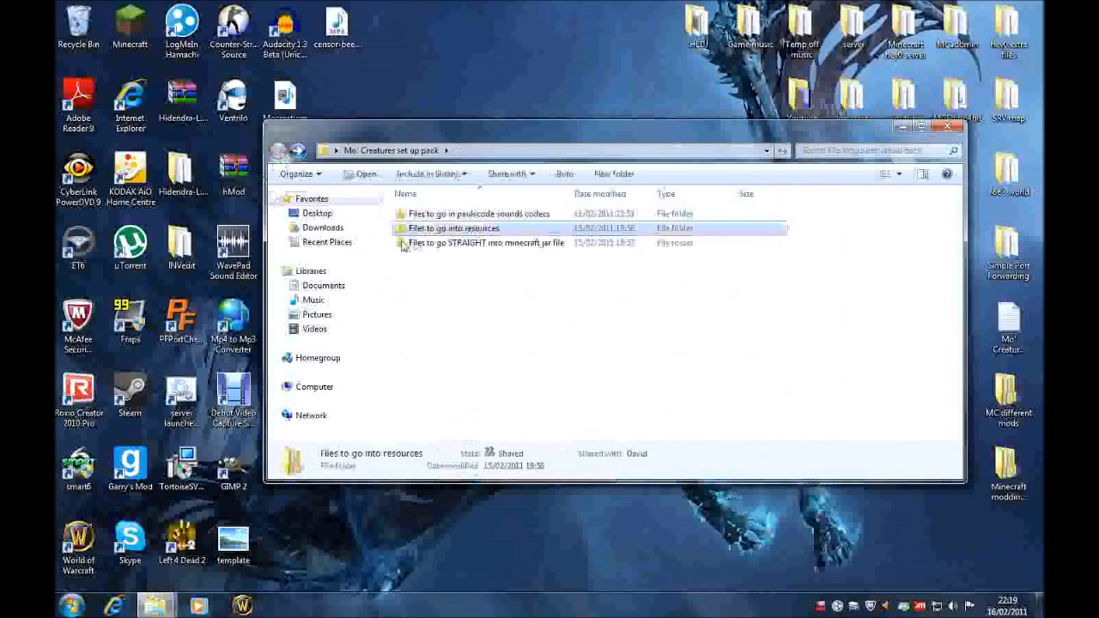
left_click(906, 128)
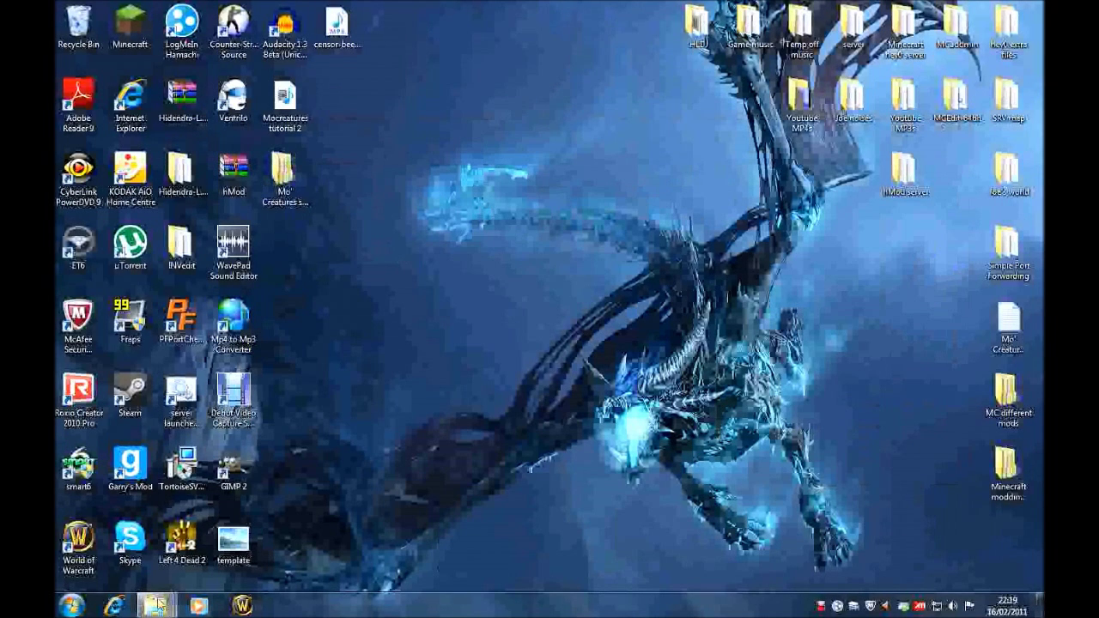
Close the bin folder window and open %appdata% through the Run prompt
mouse_move(157, 607)
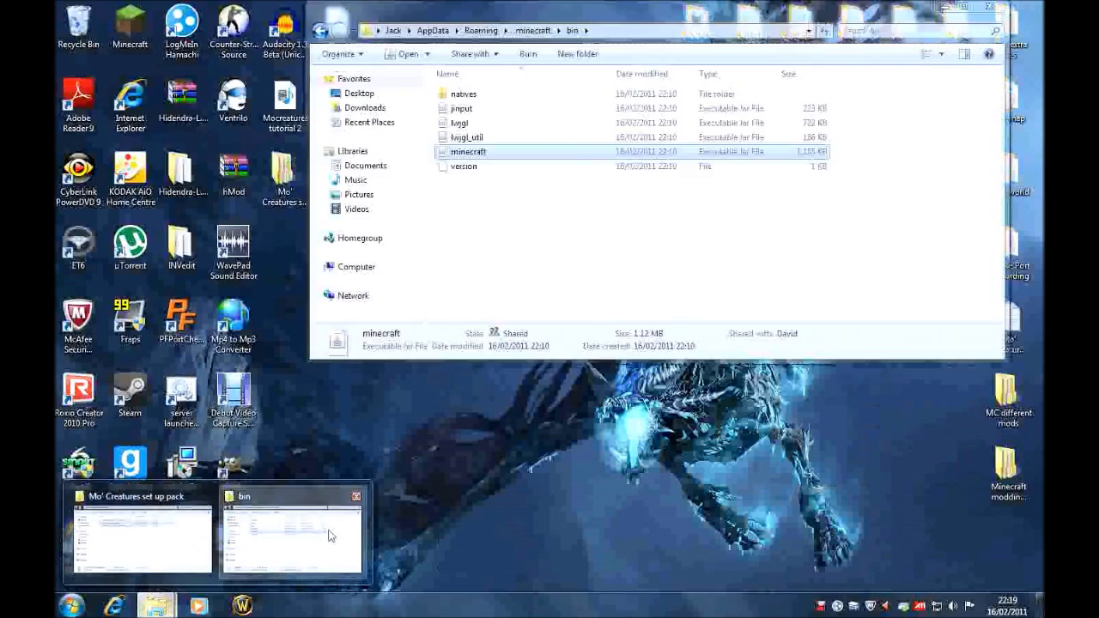
left_click(315, 557)
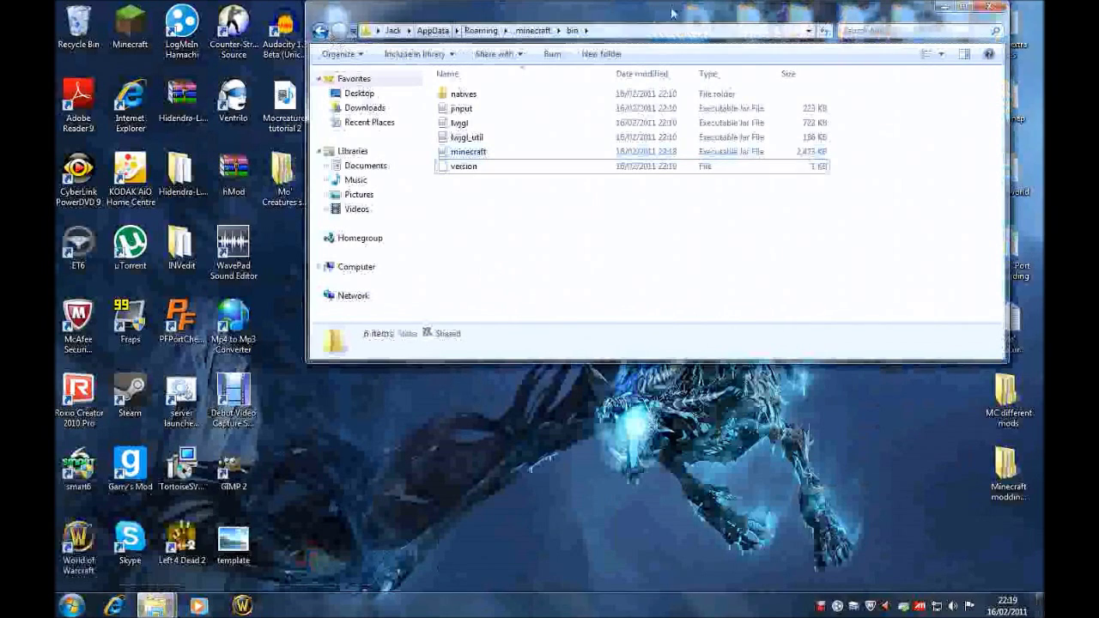
left_click(996, 7)
left_click(72, 606)
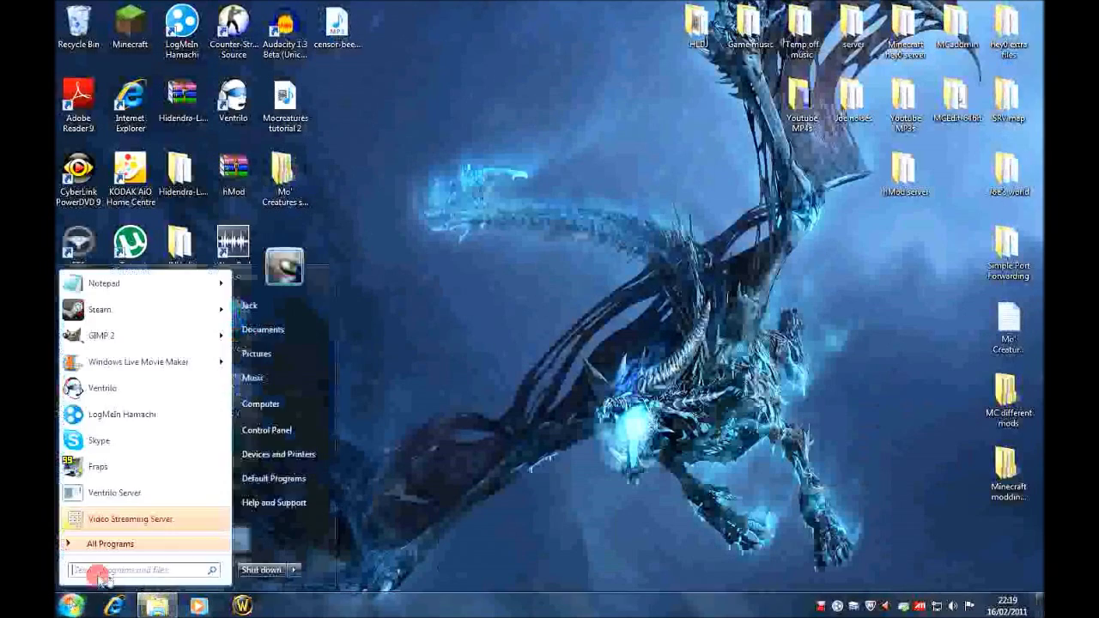
type("run")
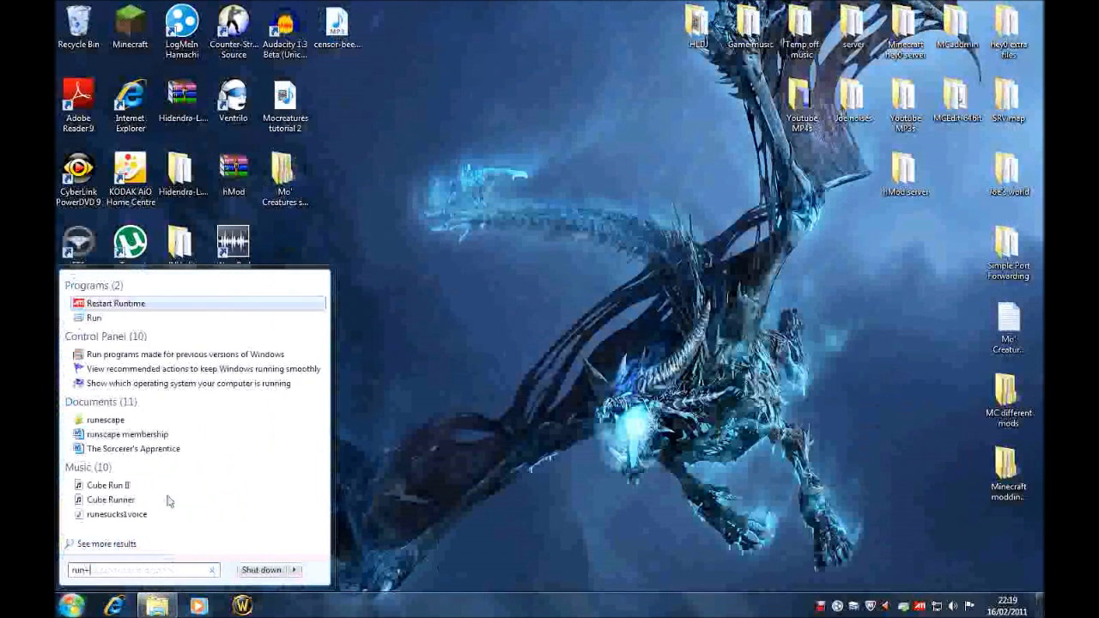
left_click(121, 320)
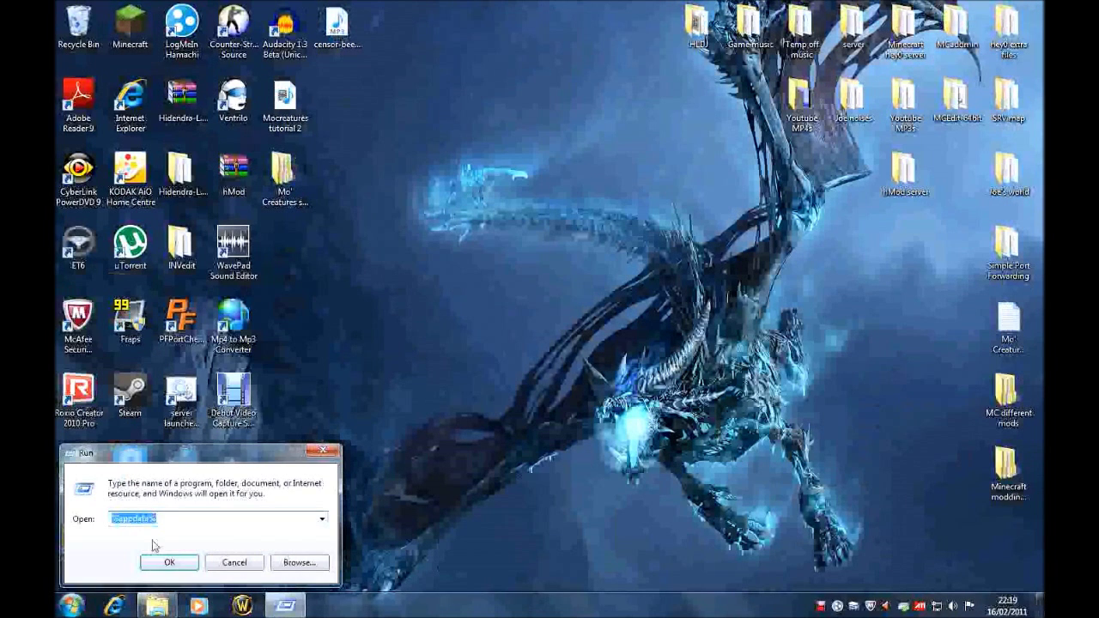
left_click_drag(204, 468, 593, 147)
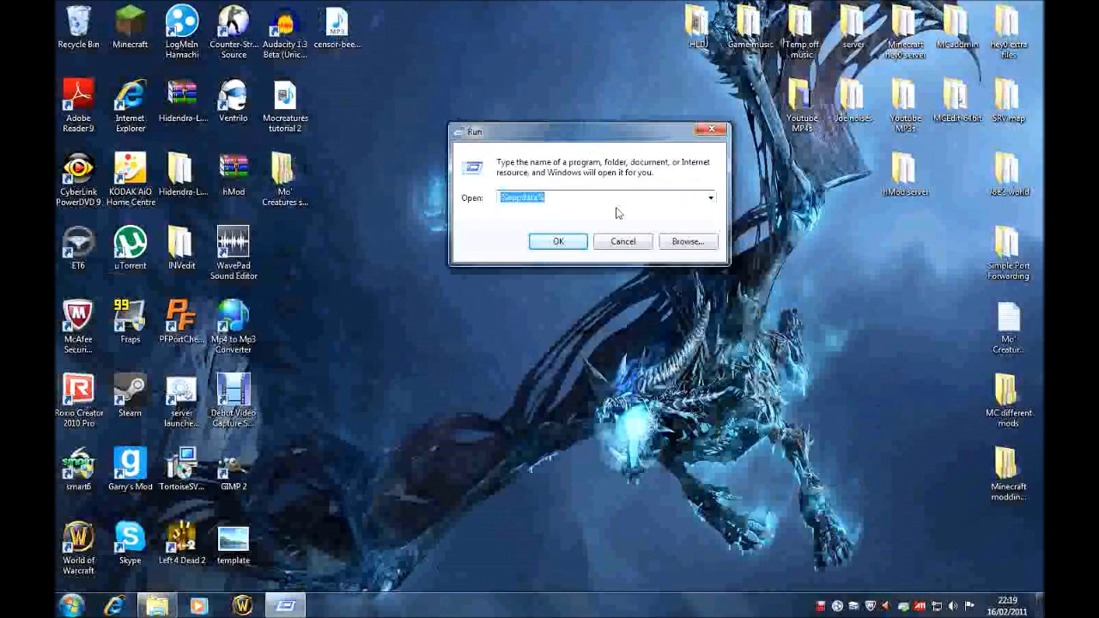
left_click(558, 242)
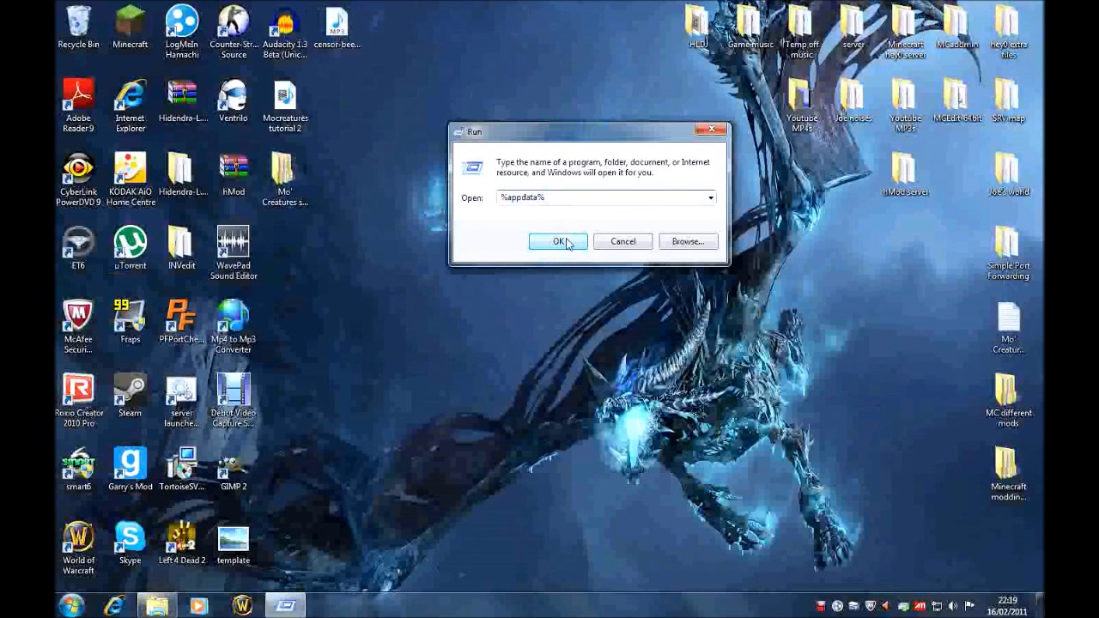
Paste the mod folder into .minecraft\resources, check its contents, and close the window
double_click(481, 94)
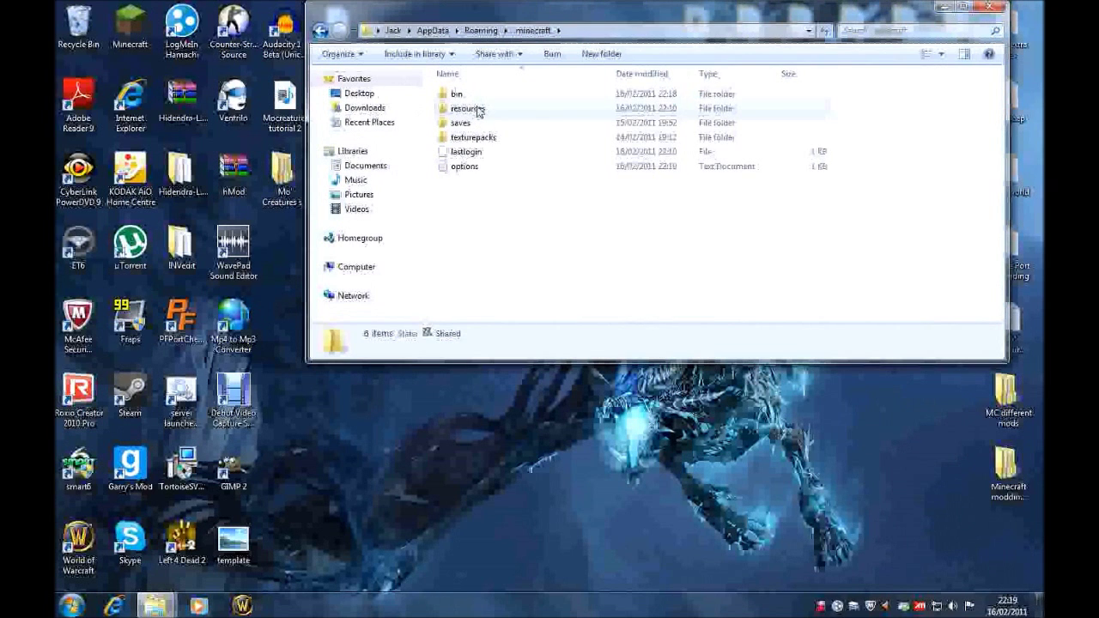
double_click(468, 109)
left_click(502, 181)
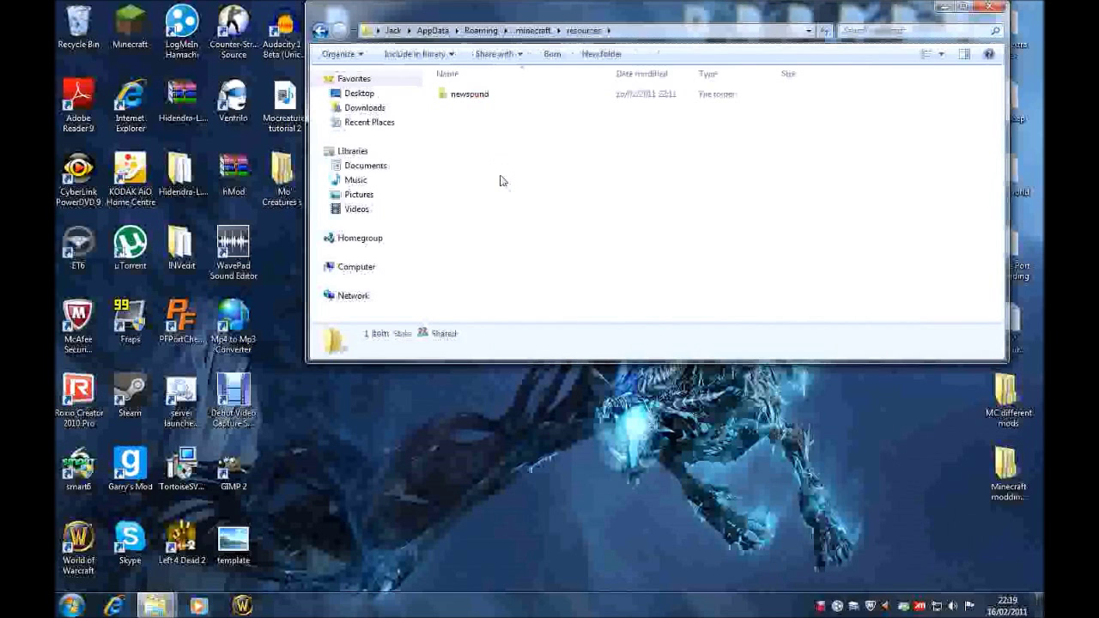
right_click(503, 181)
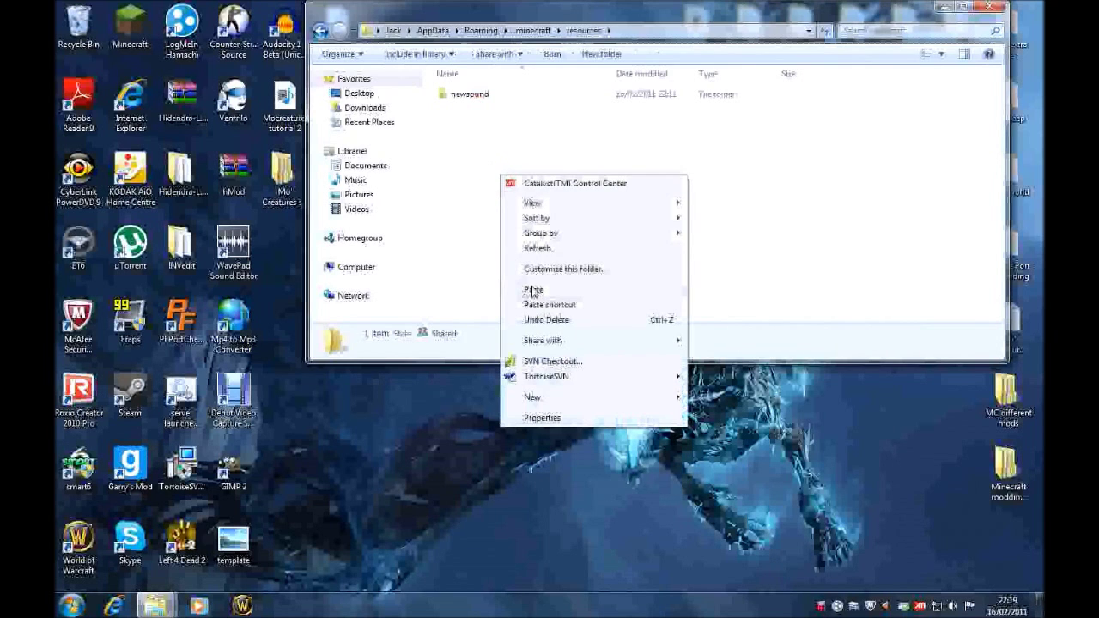
left_click(533, 291)
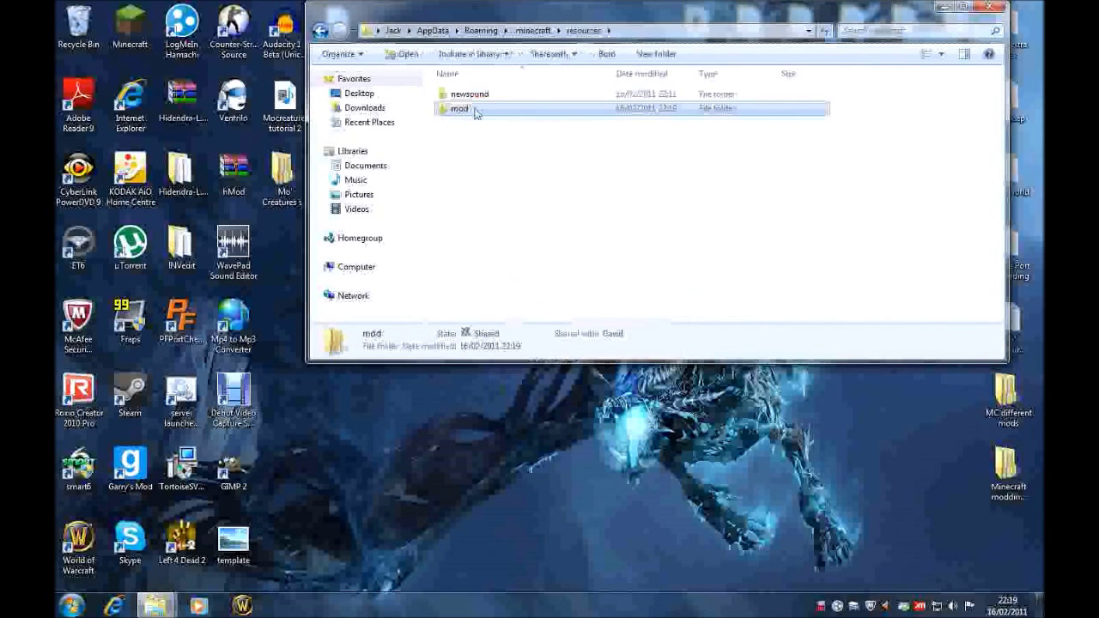
double_click(476, 110)
left_click(321, 30)
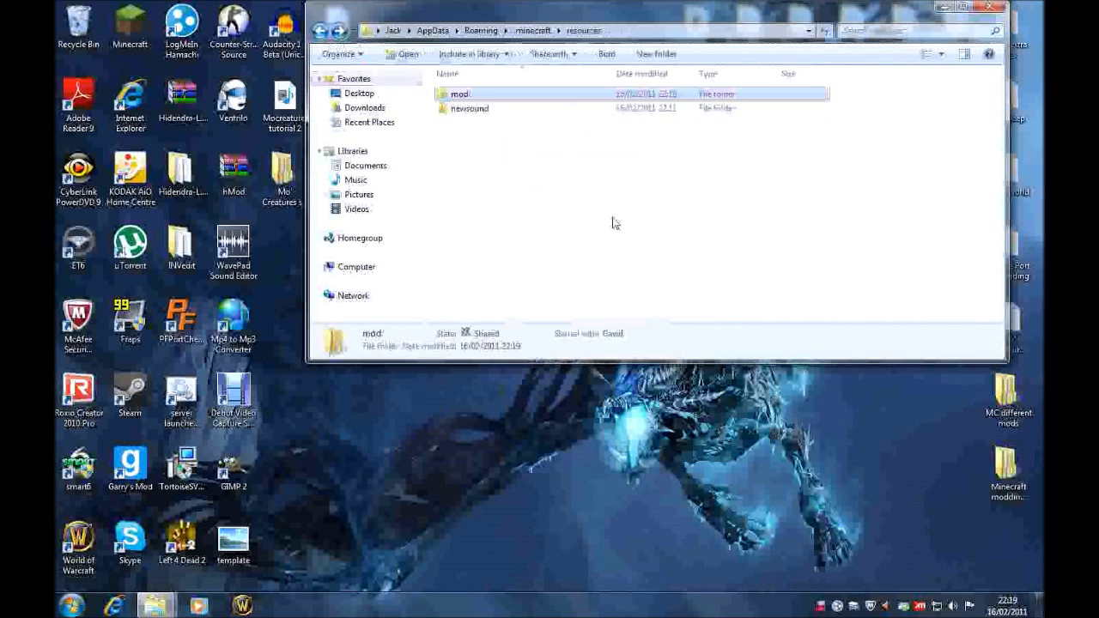
left_click(615, 222)
left_click(990, 6)
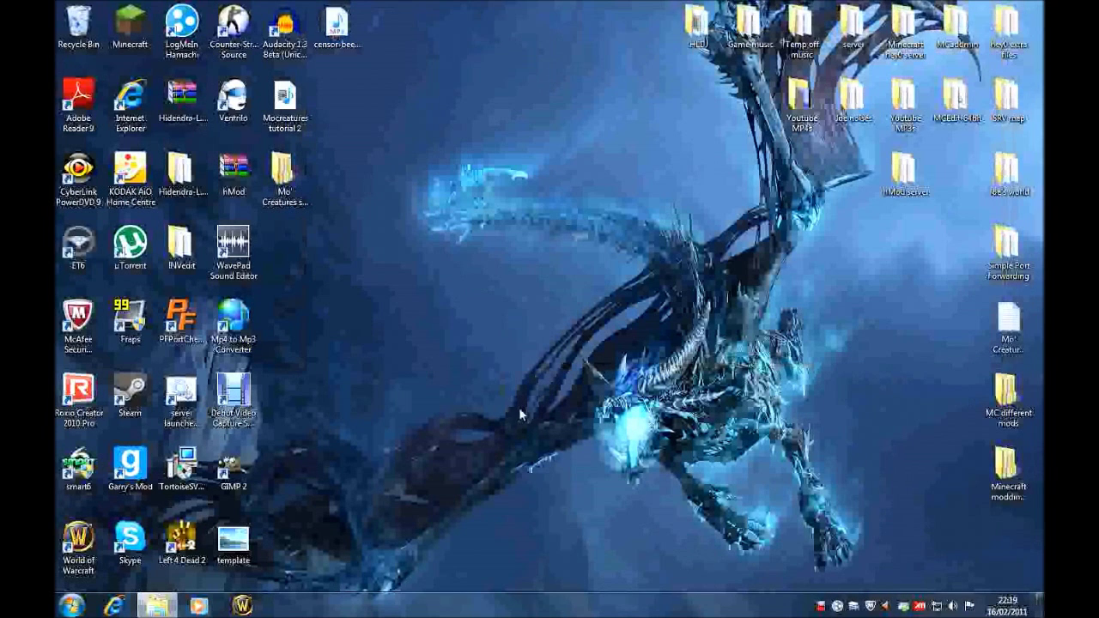
Close the set-up pack folder and the Internet Explorer windows
left_click(158, 606)
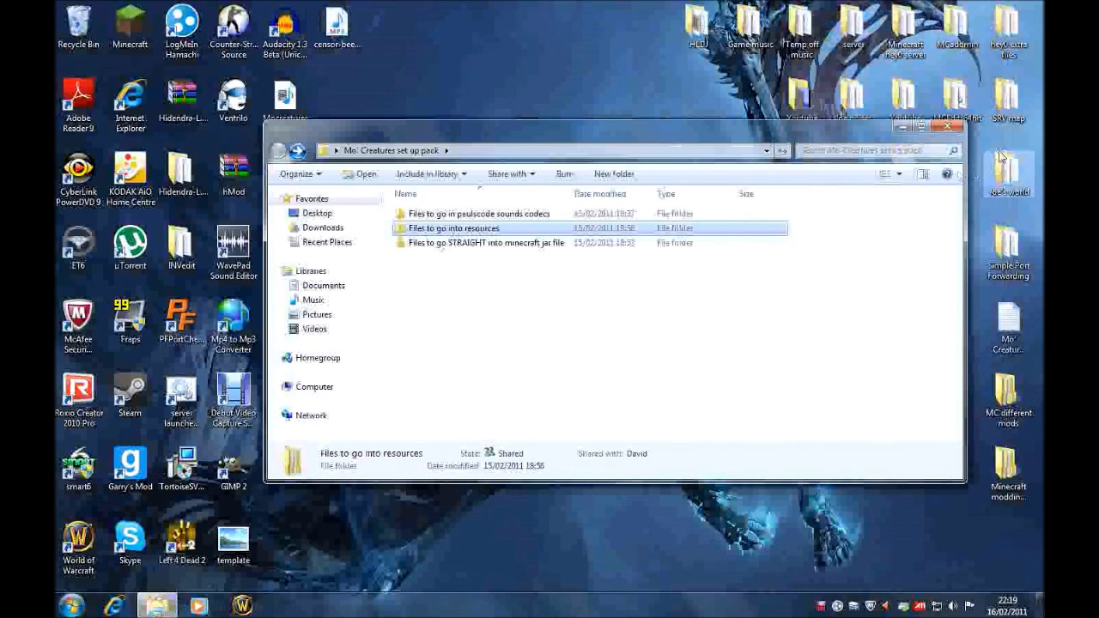
left_click(952, 126)
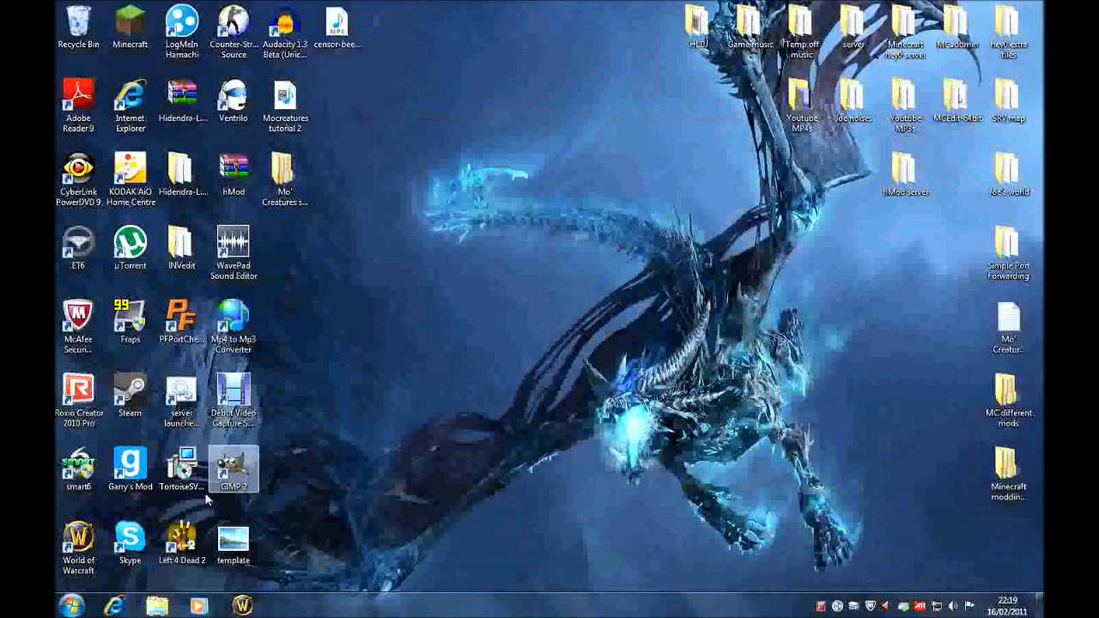
left_click(112, 608)
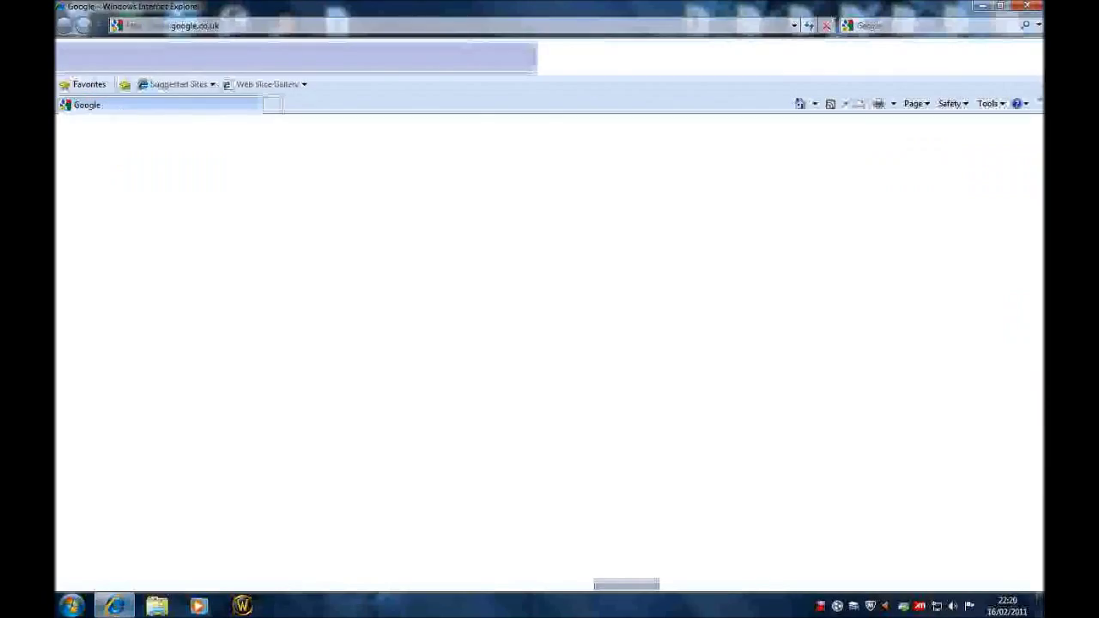
left_click(1028, 8)
Launch Minecraft, log in, generate a new singleplayer world in an empty slot, and pause
double_click(127, 30)
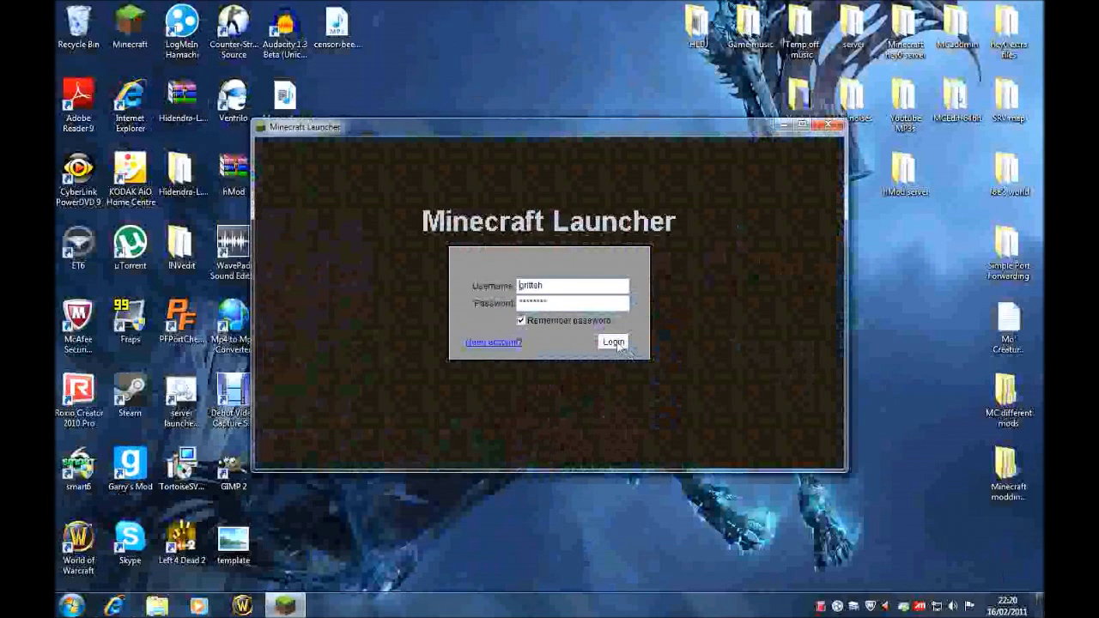
left_click(615, 343)
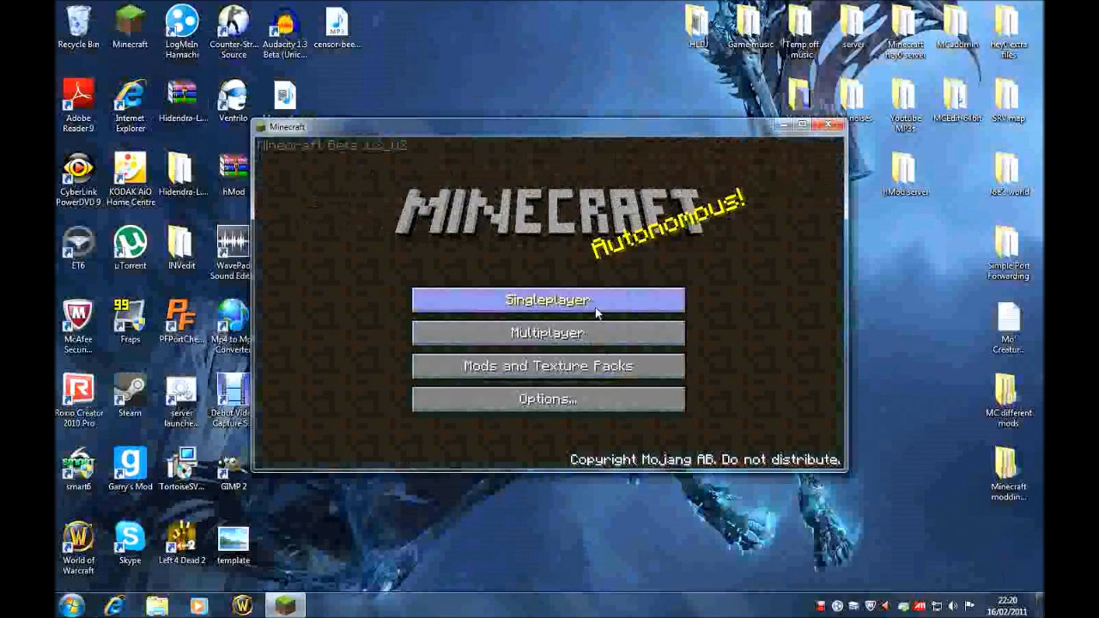
left_click(596, 311)
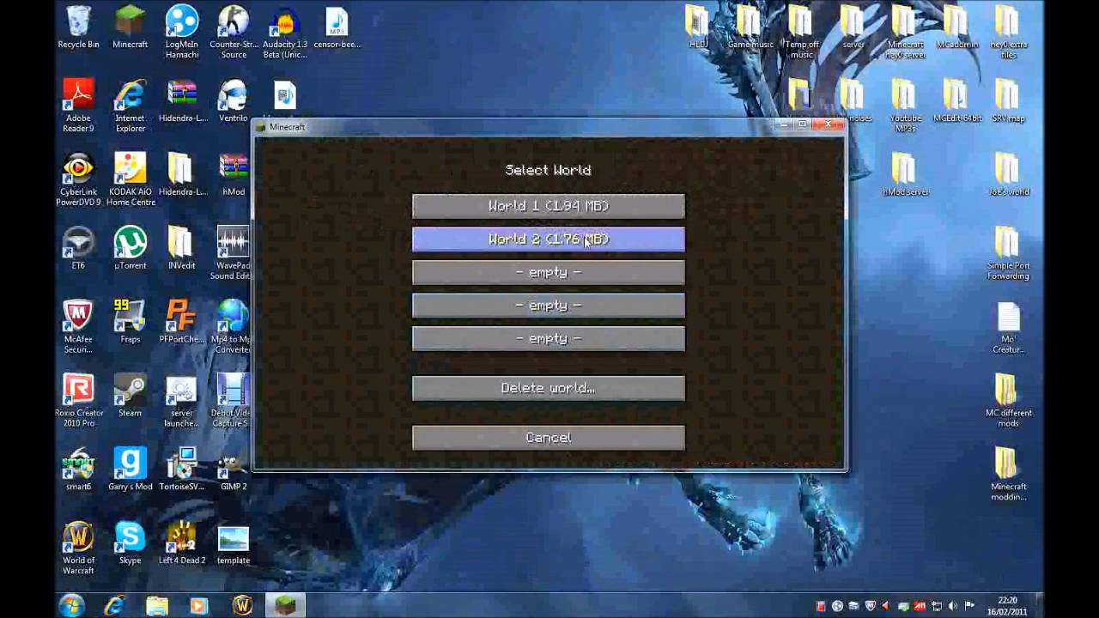
left_click(576, 275)
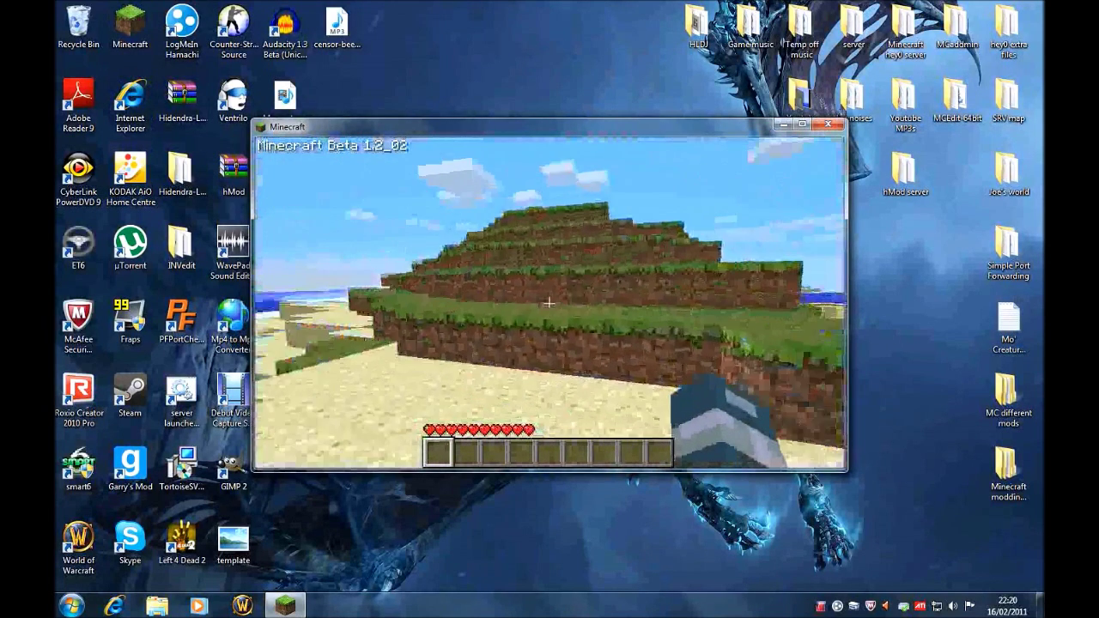
key("Escape")
left_click(803, 126)
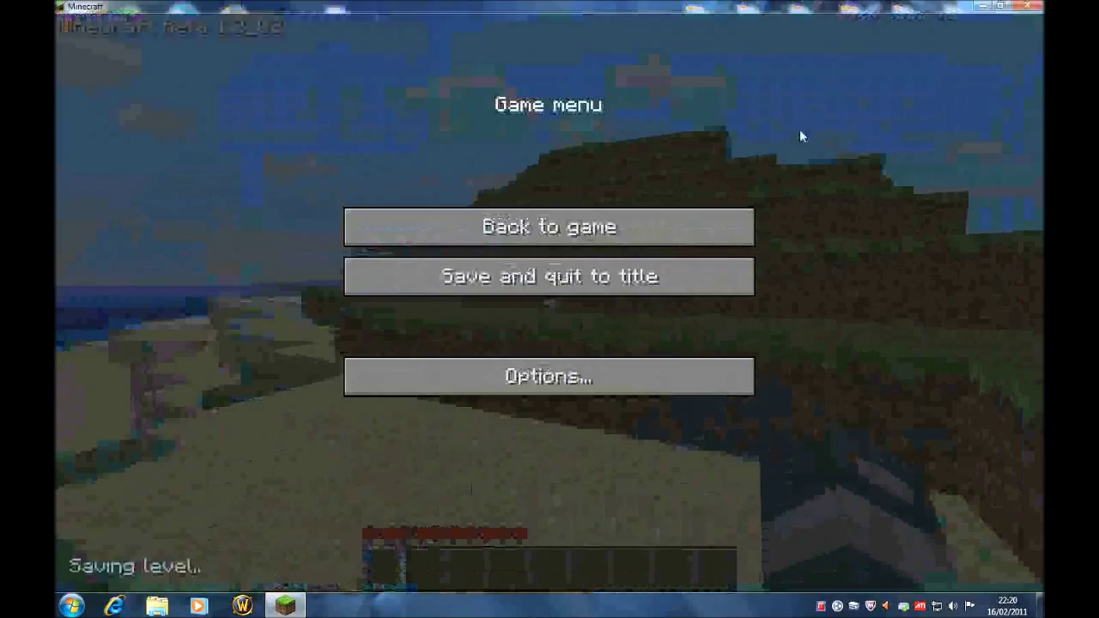
left_click(613, 219)
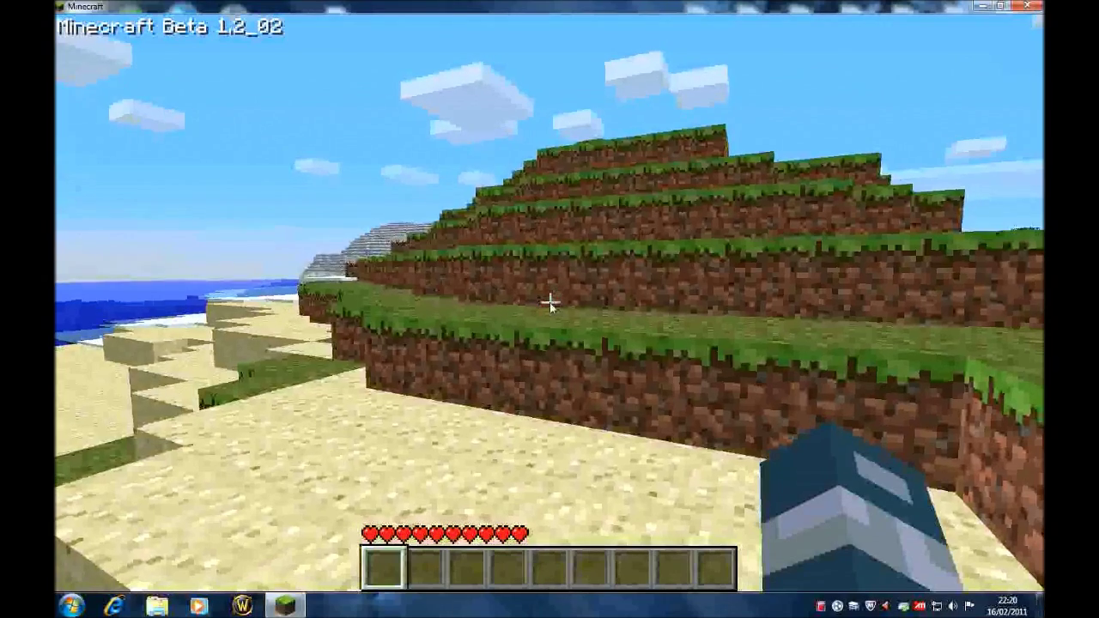
key("Escape")
left_click(554, 373)
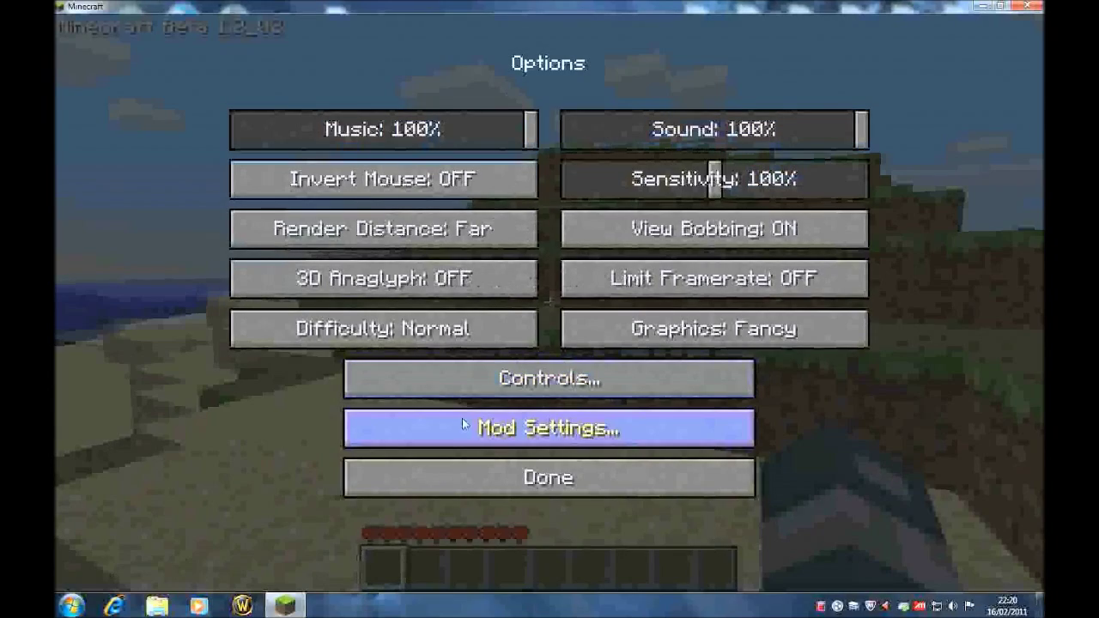
left_click(688, 433)
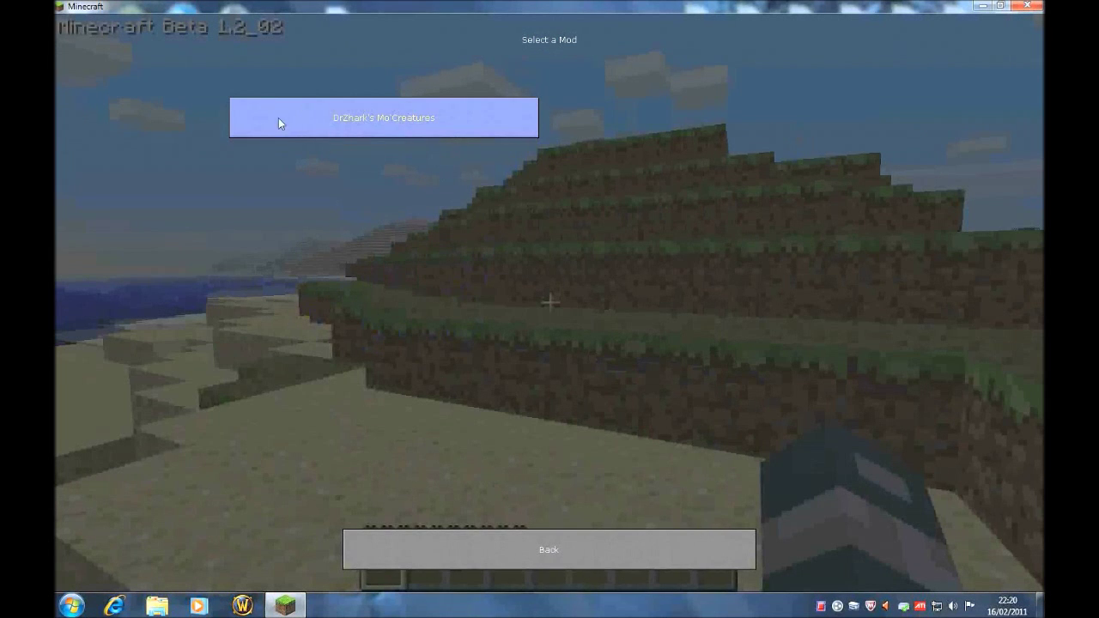
left_click(439, 117)
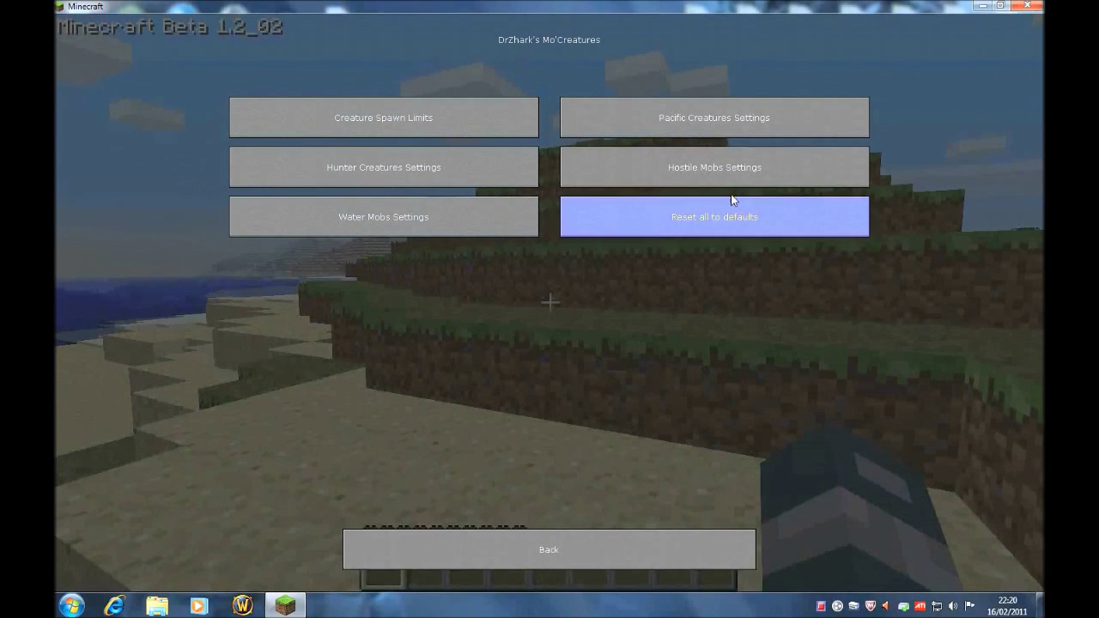
left_click(517, 547)
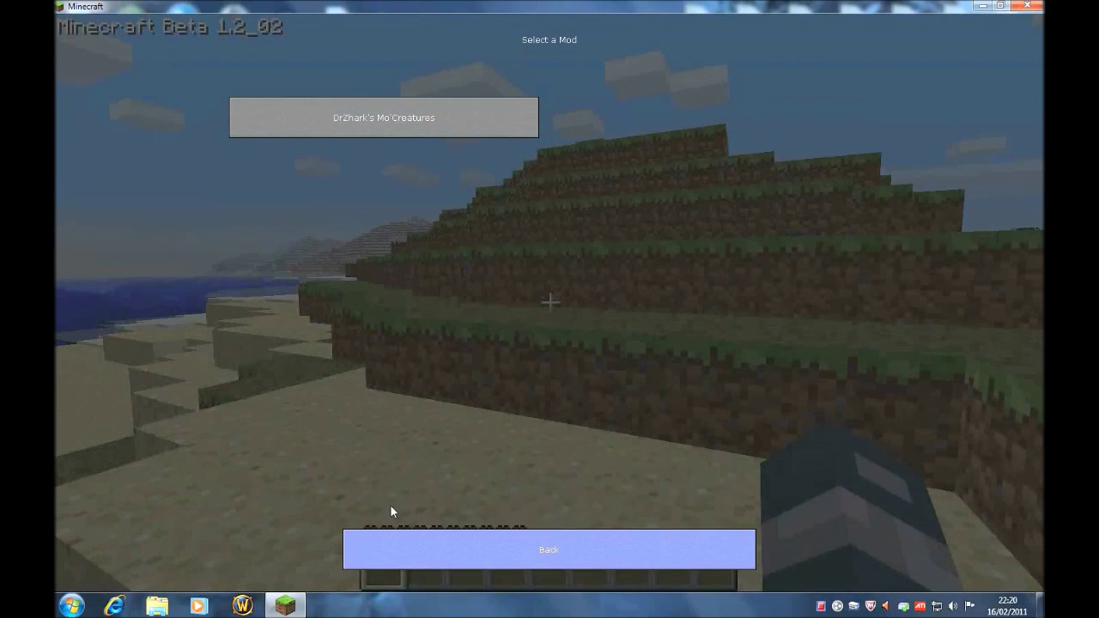
left_click(536, 550)
left_click(552, 479)
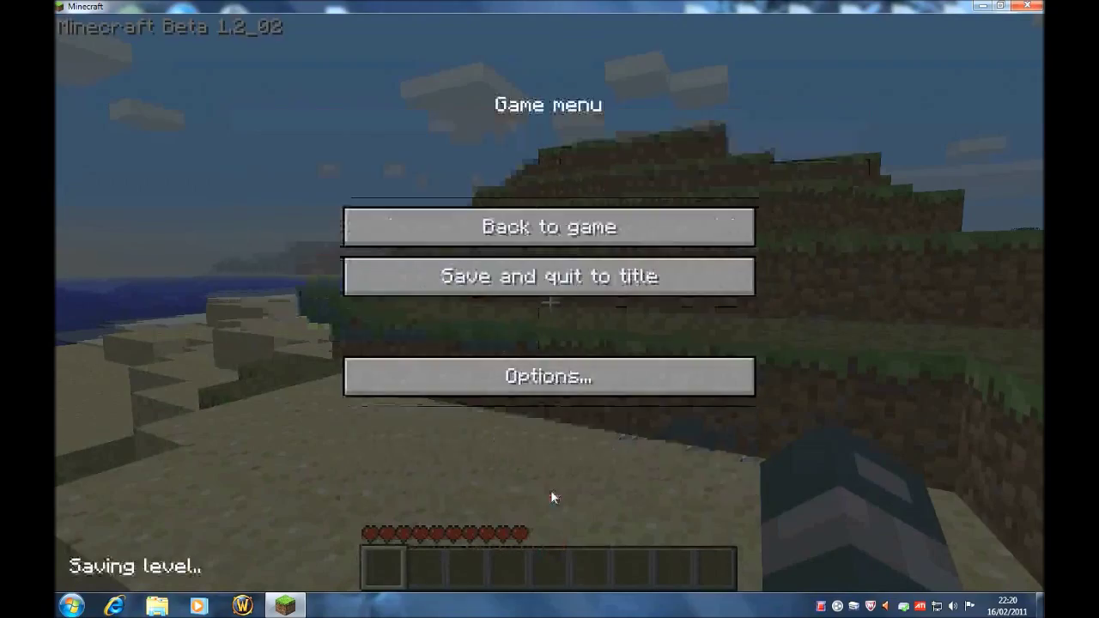
left_click(573, 237)
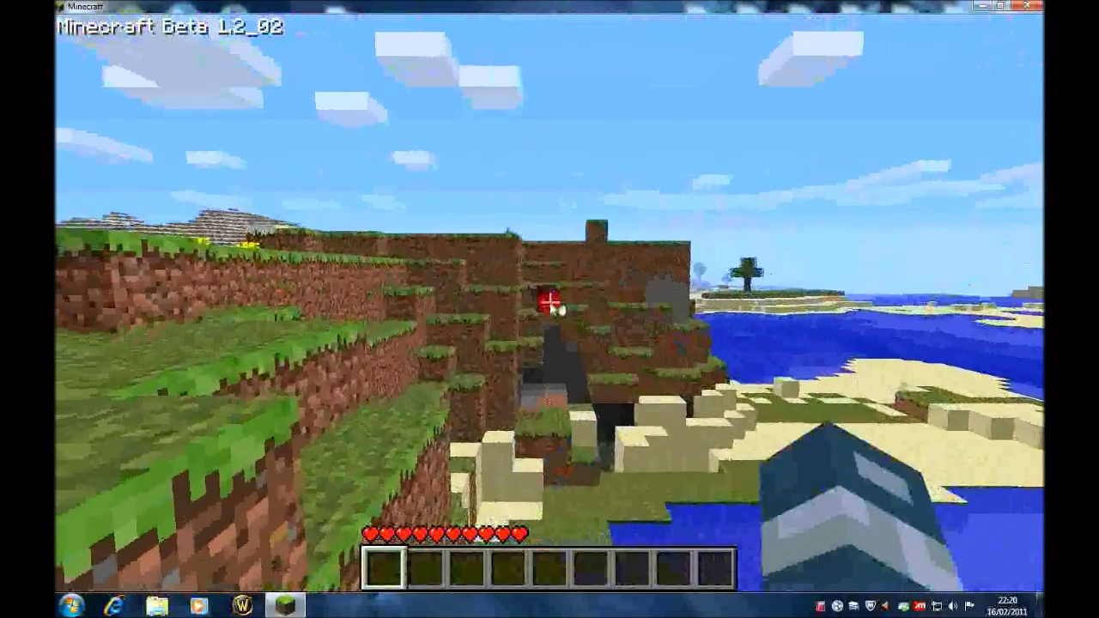
Walk past the cave cliff and climb the grassy ledges onto the plateau above the beach
key("w")
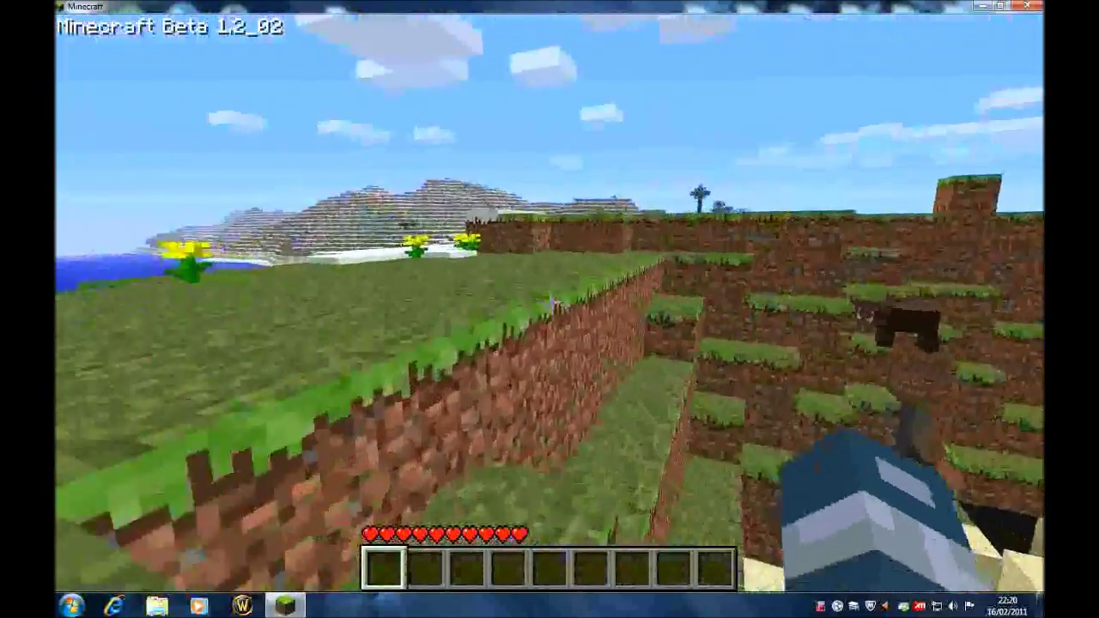
key("w")
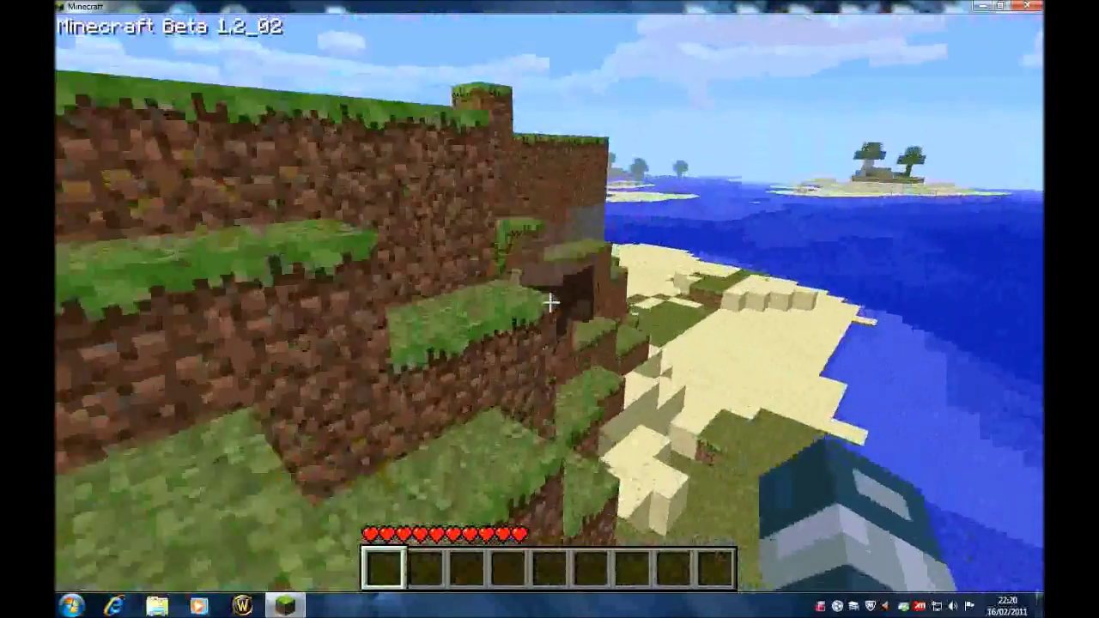
key("w")
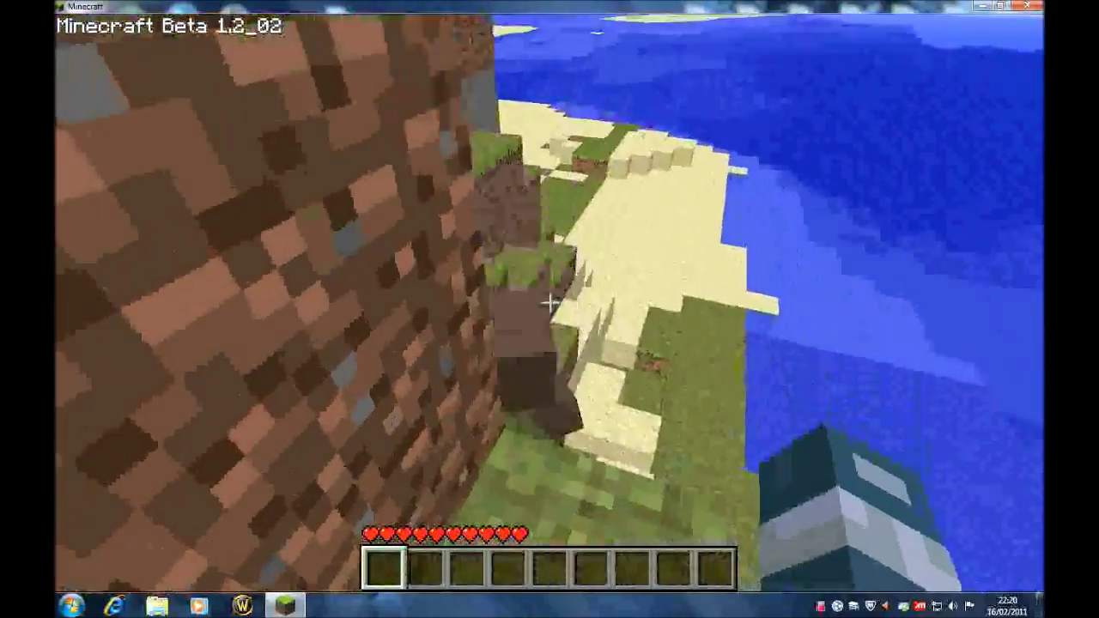
key("w")
key("space")
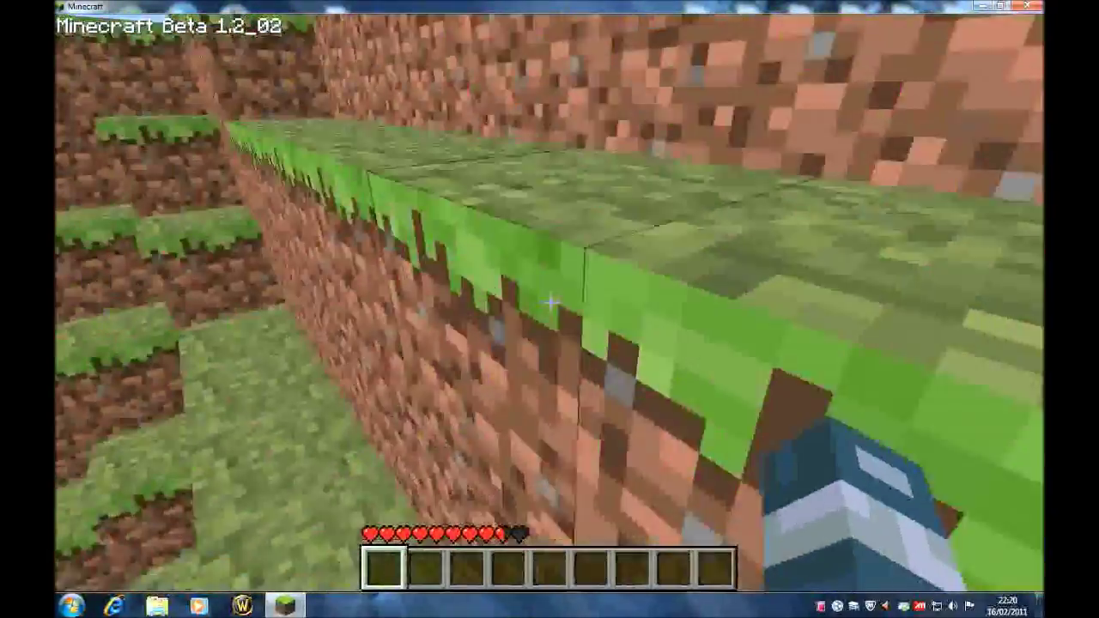
key("w")
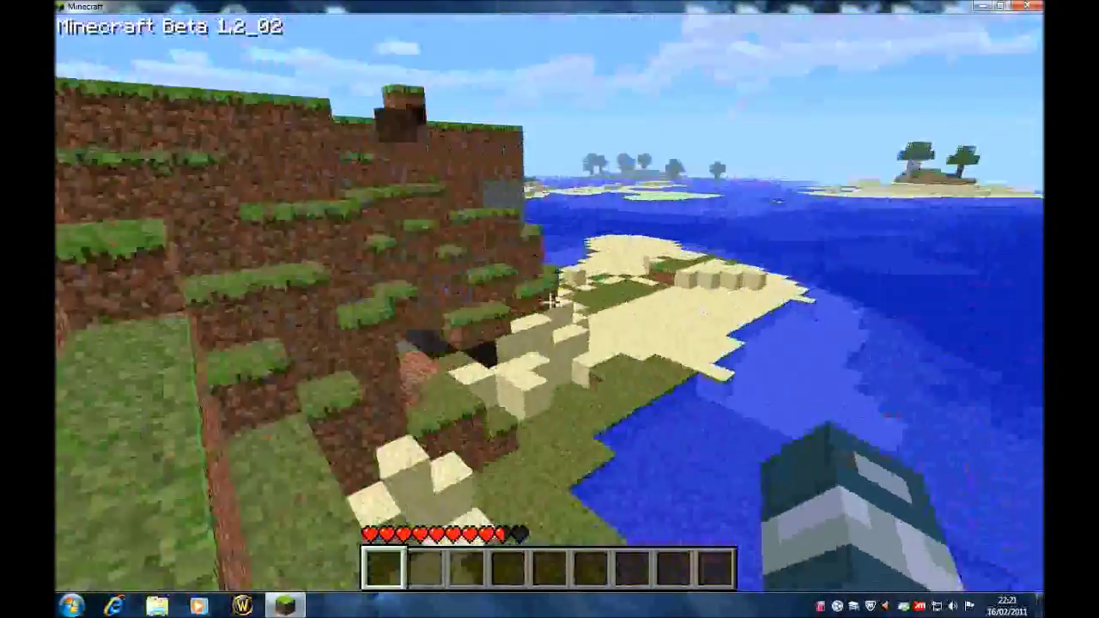
Face the beach and open sea, then save the world and quit to the title screen
key("w")
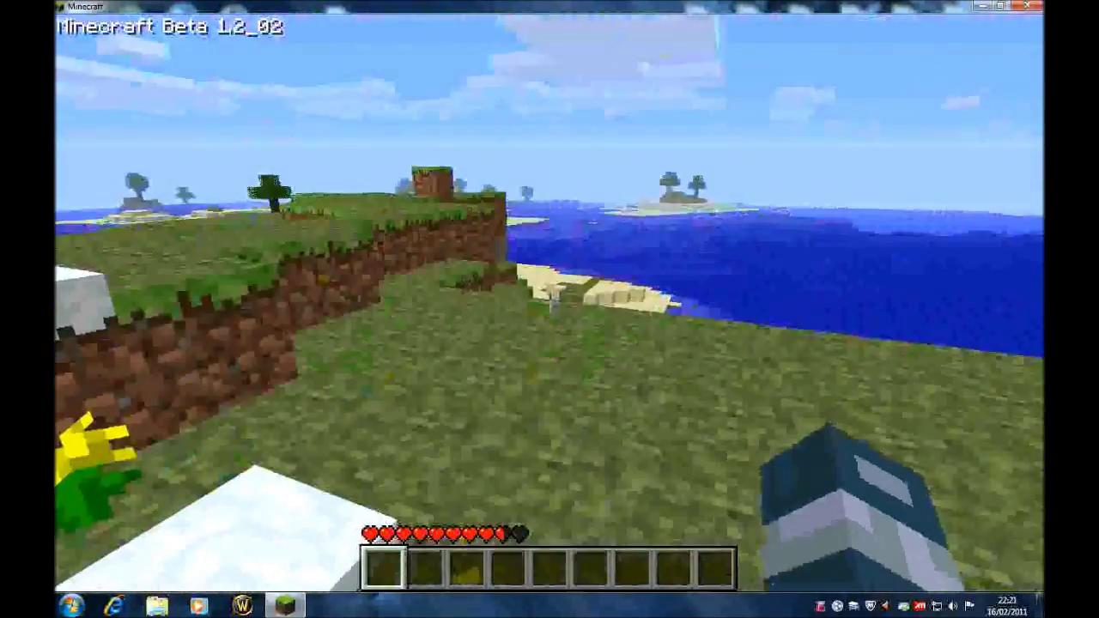
key("Escape")
left_click(594, 279)
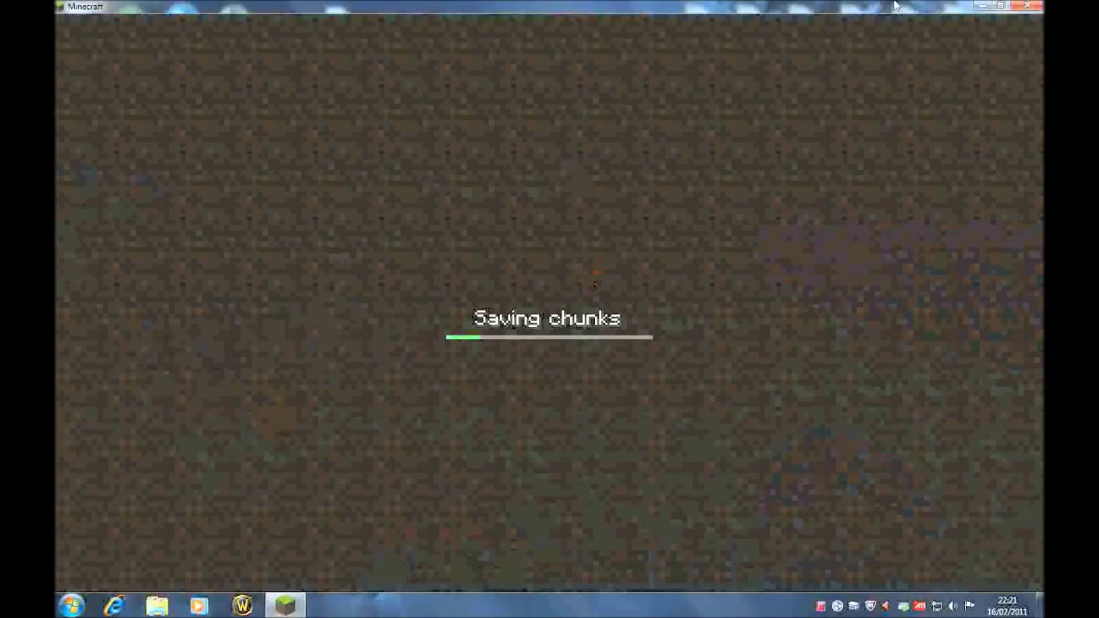